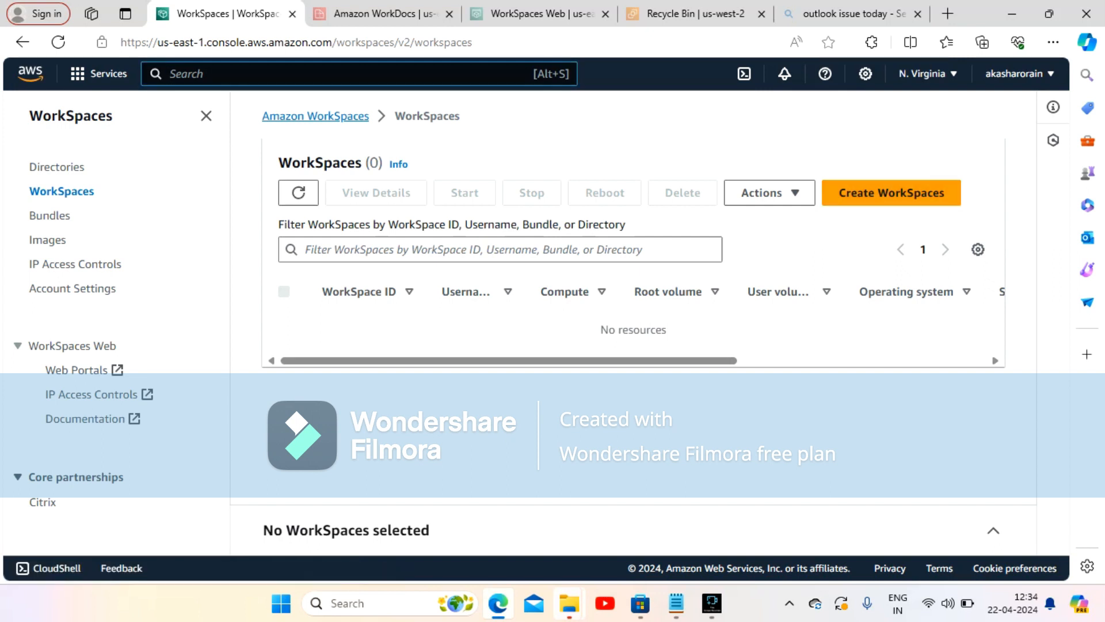
Search the console for workspaces, open the WorkSpaces service and start creating new WorkSpaces
{"action": "type", "text": "worksp"}
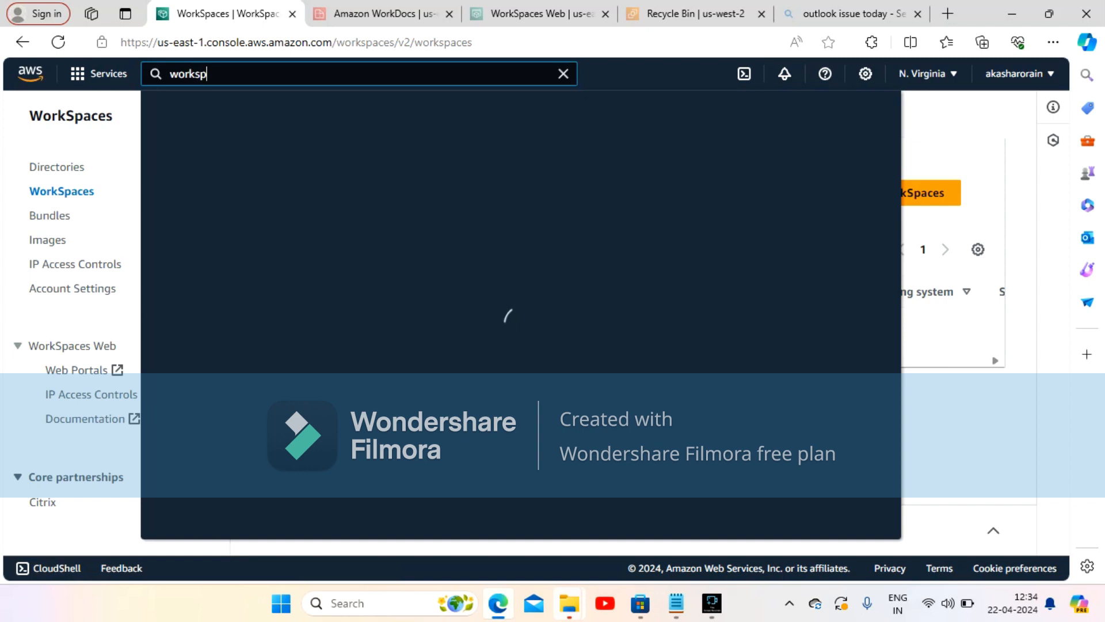
{"action": "type", "text": "aces"}
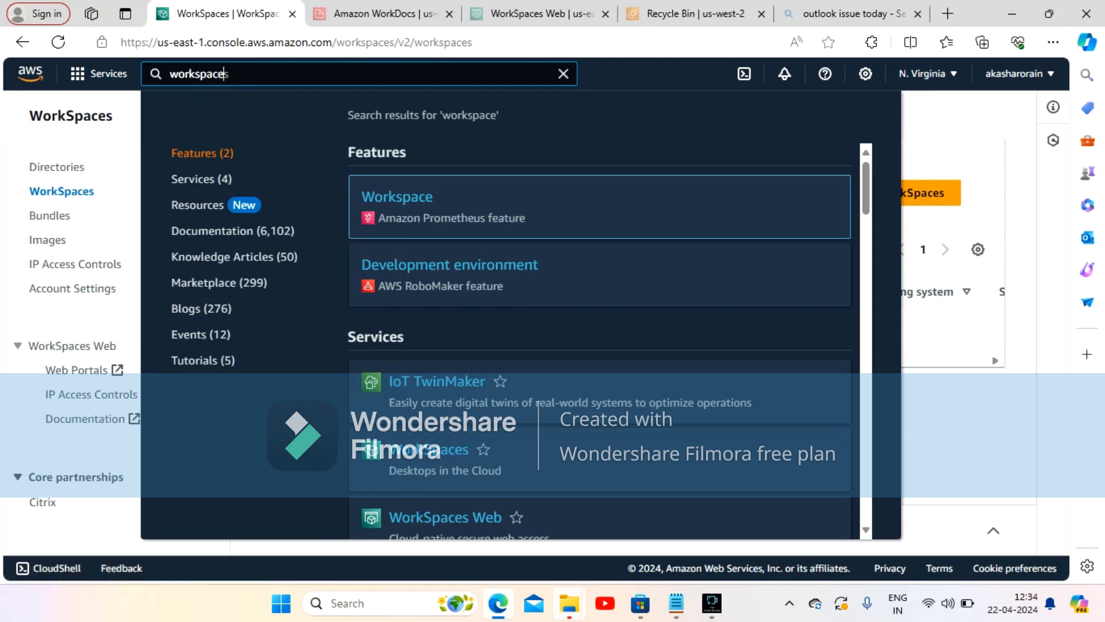
{"action": "left_click", "coordinate": [429, 449]}
{"action": "left_click", "coordinate": [891, 193]}
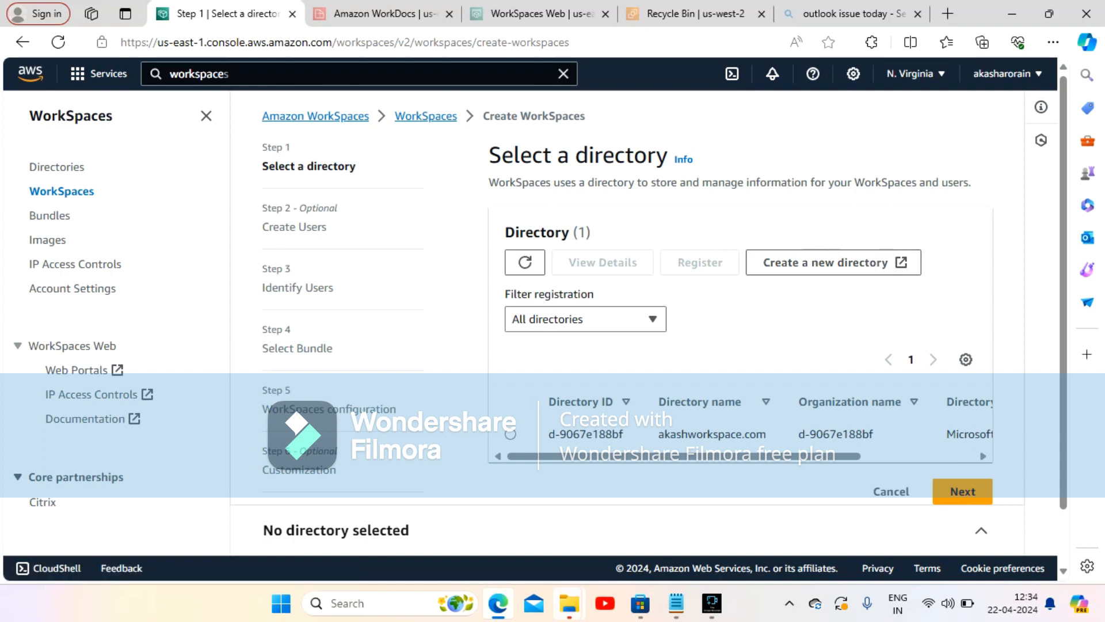
Select the registered Microsoft AD directory for the WorkSpaces and continue to user creation
{"action": "left_click", "coordinate": [511, 435]}
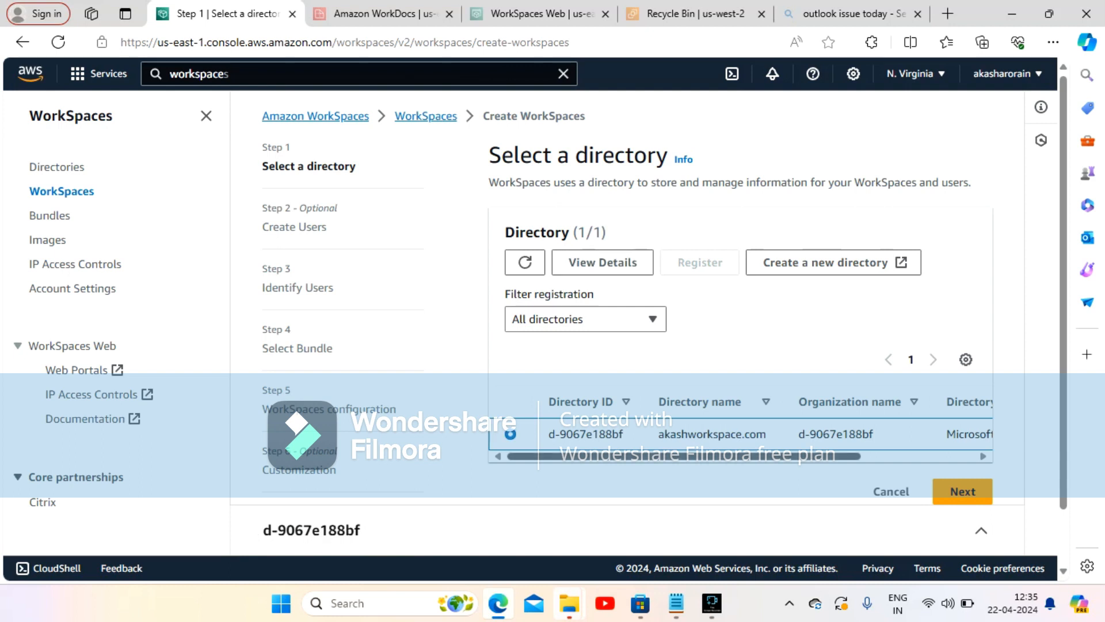
{"action": "left_click_drag", "start_coordinate": [684, 455], "coordinate": [797, 456]}
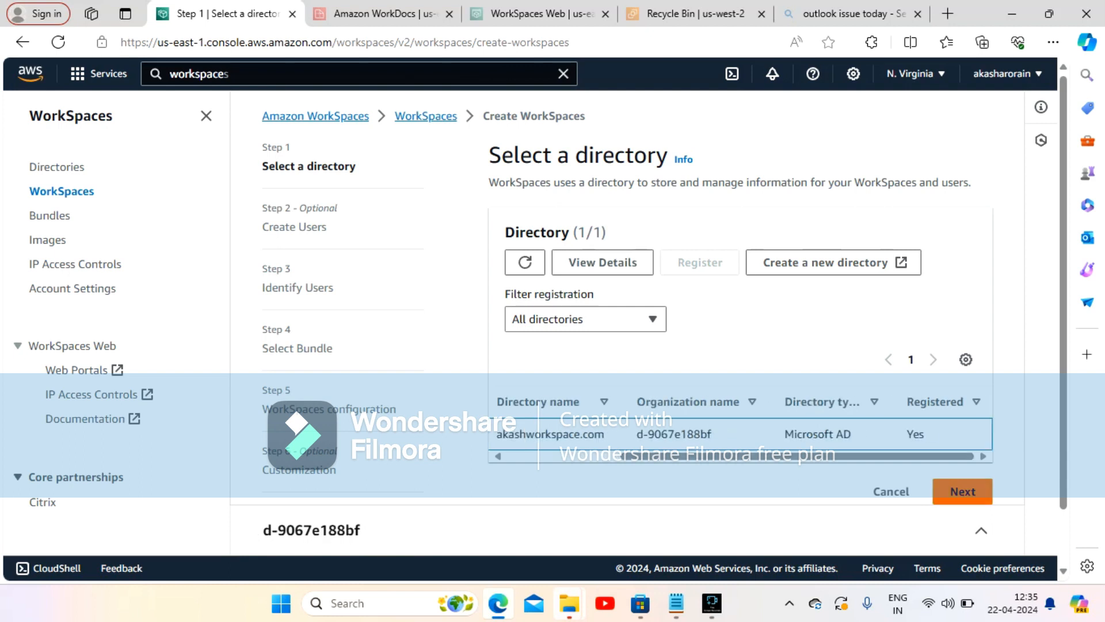
{"action": "left_click", "coordinate": [962, 491]}
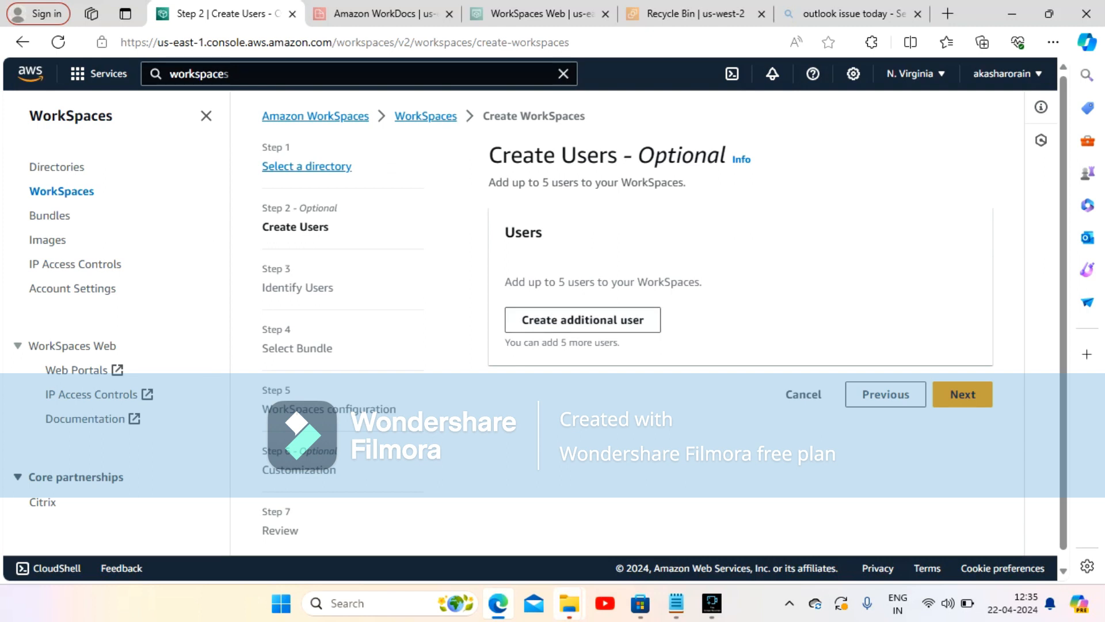
Create a user with username test1, filling in the person's first name, last name and email, and continue to user identification
{"action": "left_click", "coordinate": [583, 319]}
{"action": "left_click", "coordinate": [618, 307]}
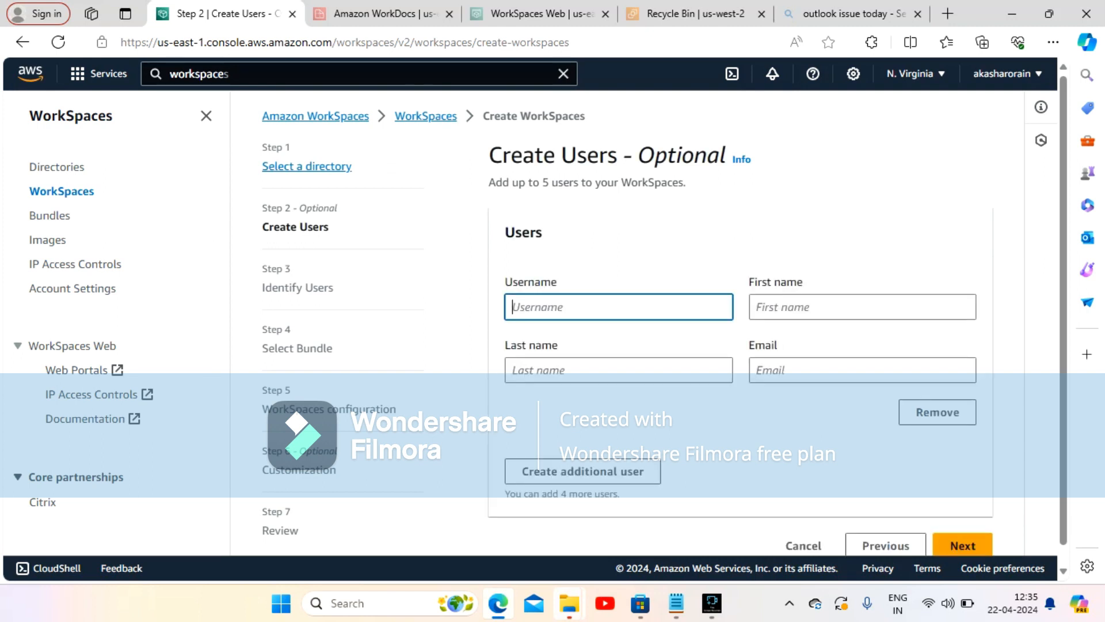
{"action": "type", "text": "test1"}
{"action": "key", "text": "Tab"}
{"action": "key", "text": "Down"}
{"action": "key", "text": "Return"}
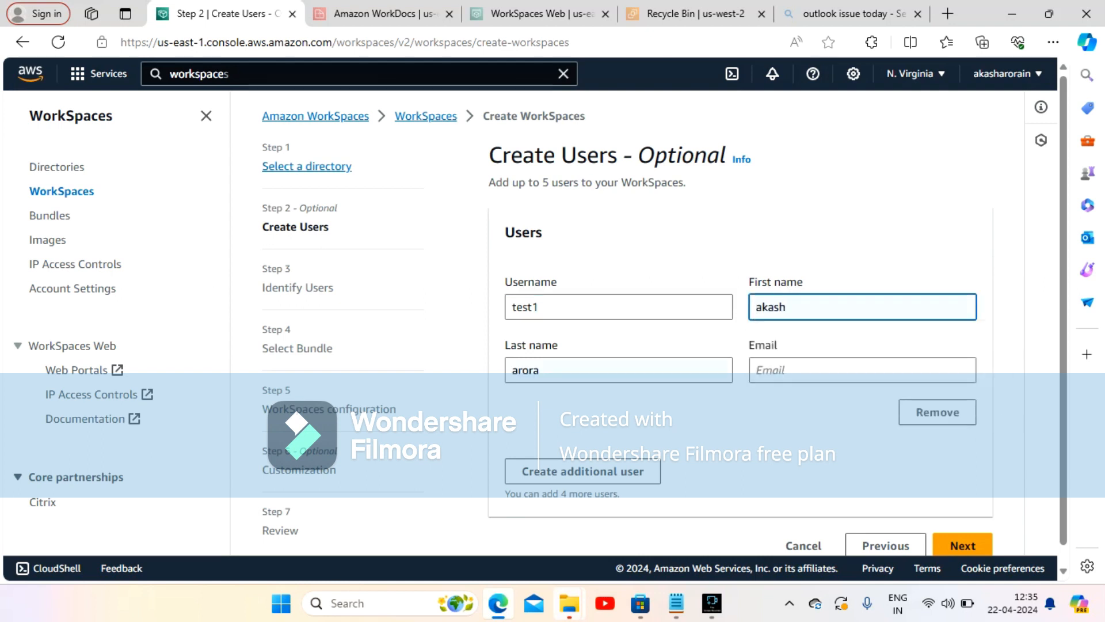
{"action": "left_click", "coordinate": [862, 370]}
{"action": "key", "text": "Down"}
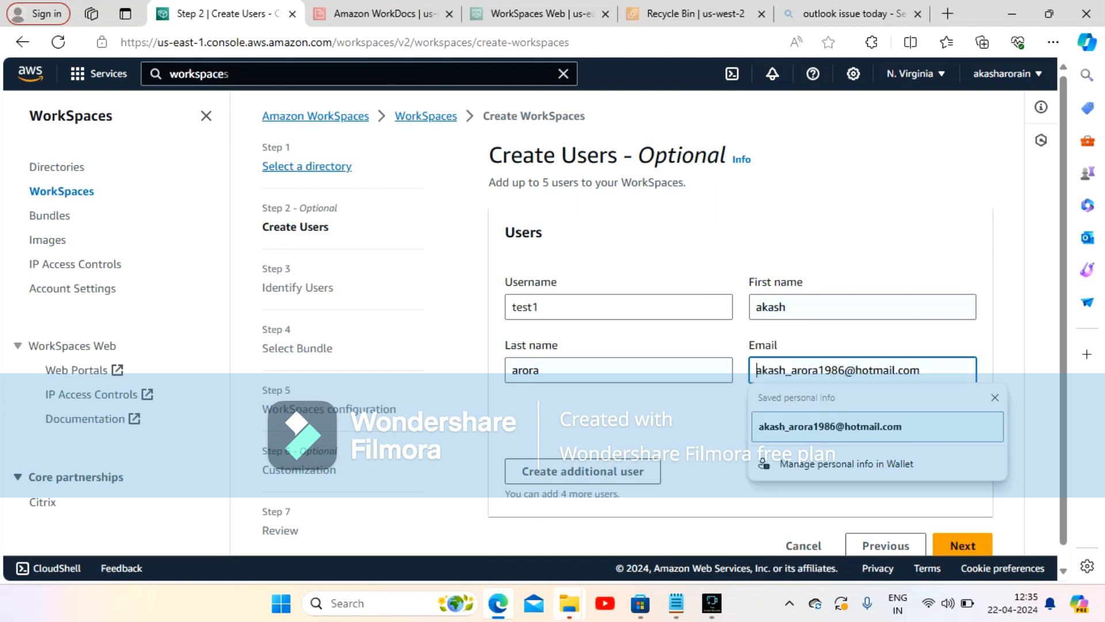
{"action": "key", "text": "Return"}
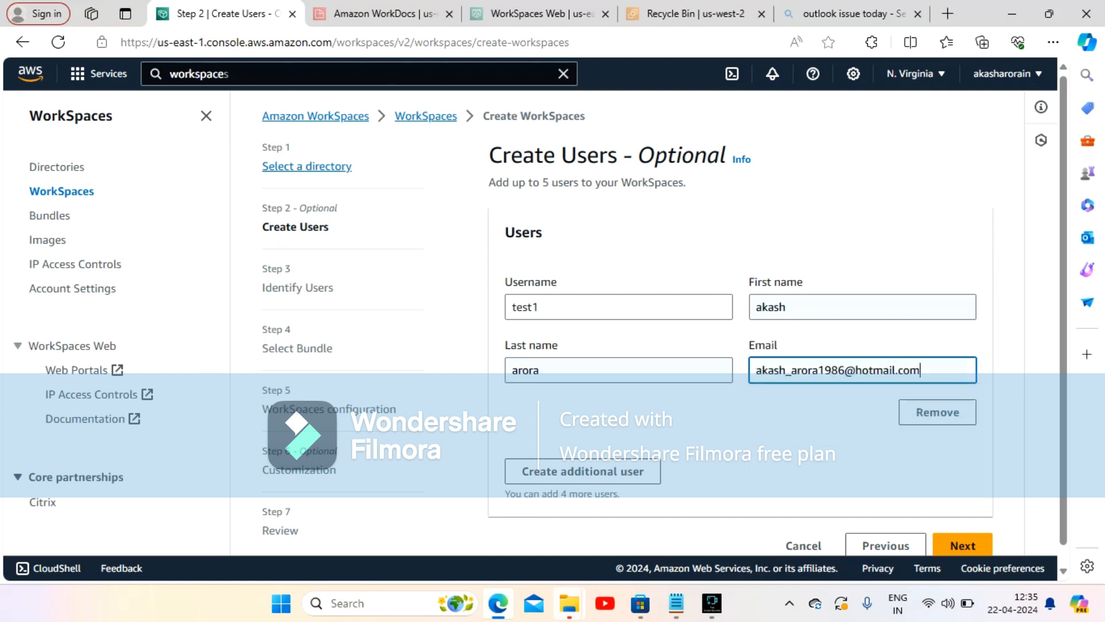
{"action": "left_click", "coordinate": [962, 545]}
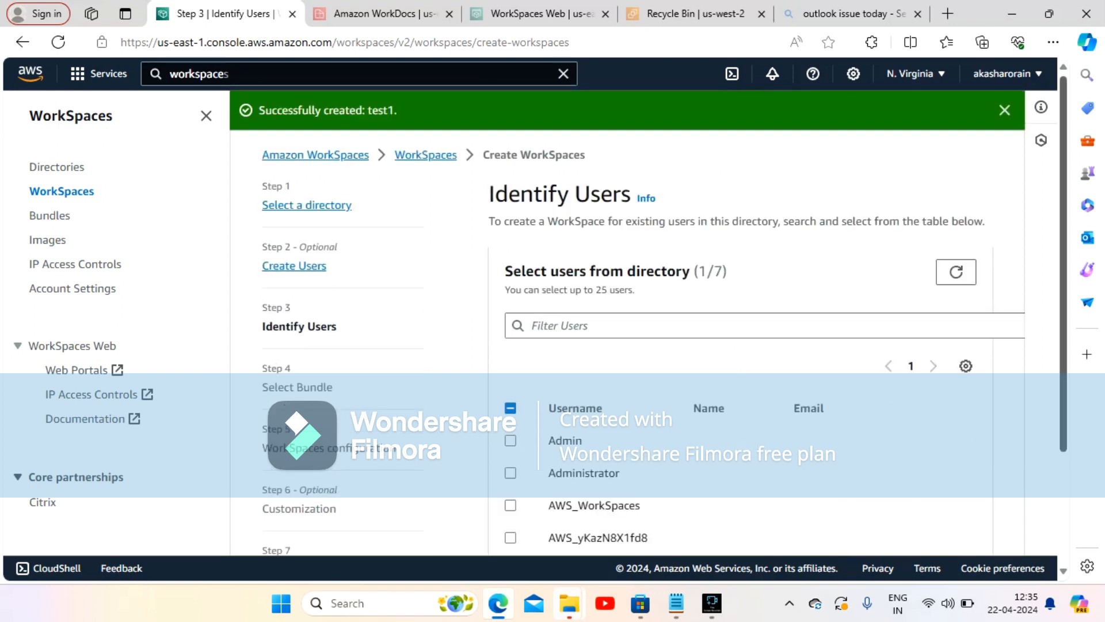
Go back and create a second user named welcome with the person's name and email, and continue to bundle selection with both users selected
{"action": "scroll", "coordinate": [742, 323], "scroll_direction": "down", "scroll_amount": 2}
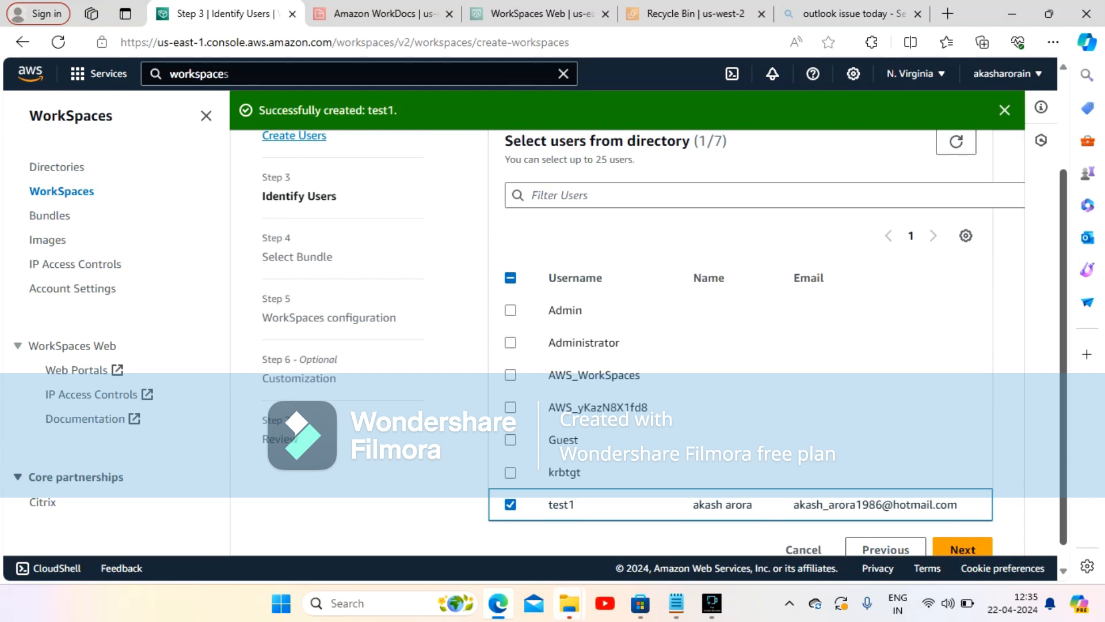
{"action": "scroll", "coordinate": [742, 323], "scroll_direction": "down", "scroll_amount": 1}
{"action": "scroll", "coordinate": [743, 322], "scroll_direction": "up", "scroll_amount": 2}
{"action": "scroll", "coordinate": [742, 322], "scroll_direction": "down", "scroll_amount": 1}
{"action": "scroll", "coordinate": [743, 323], "scroll_direction": "down", "scroll_amount": 1}
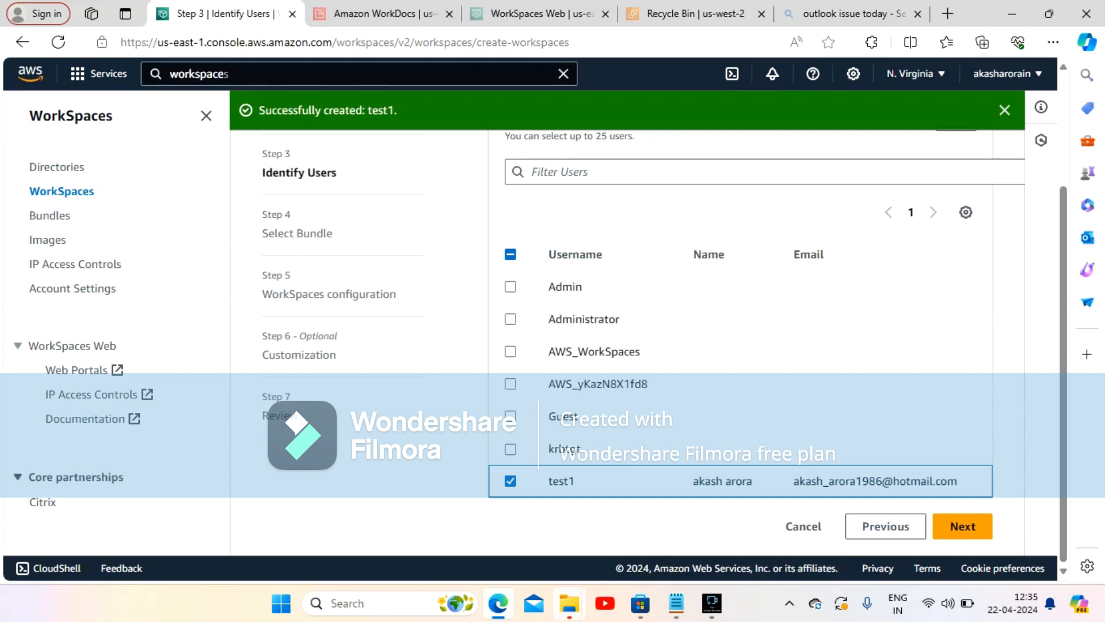
{"action": "left_click", "coordinate": [886, 526]}
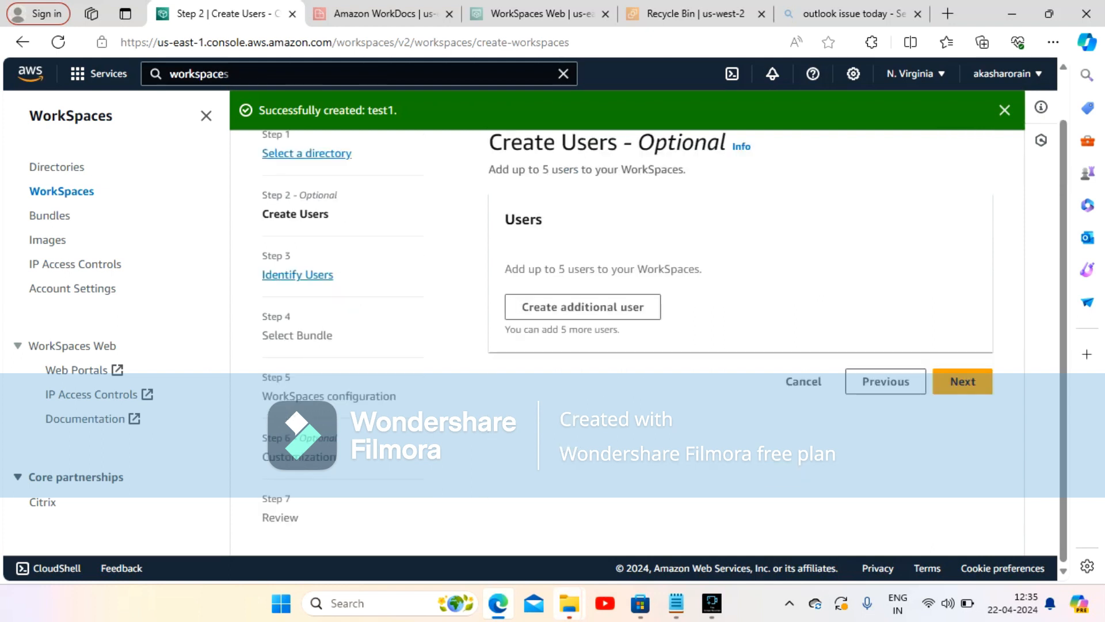
{"action": "left_click", "coordinate": [583, 307]}
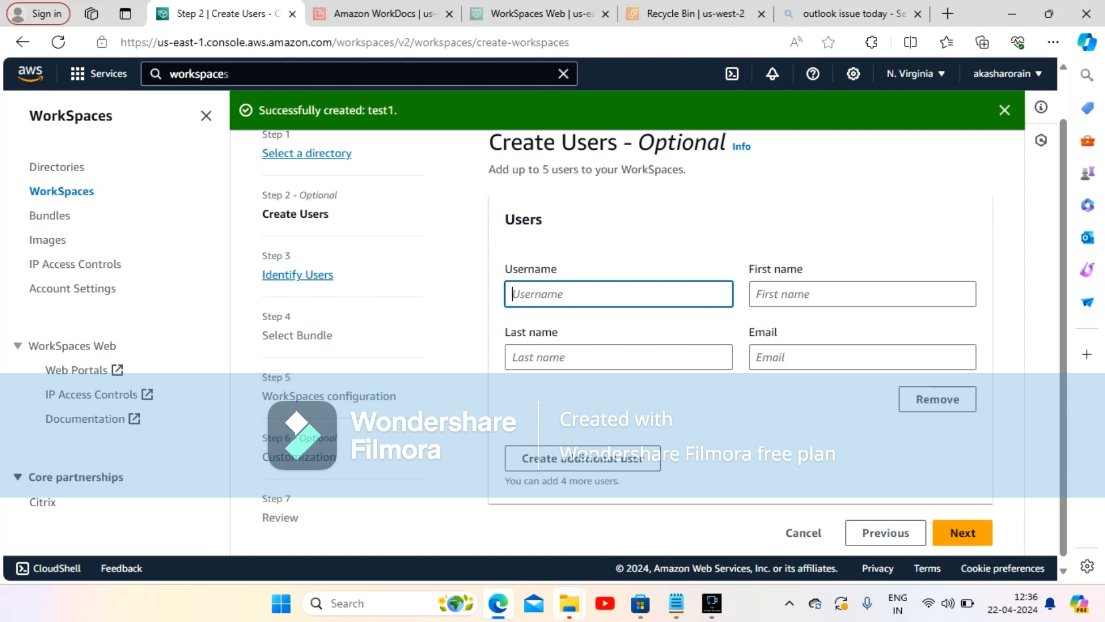
{"action": "type", "text": "welcome"}
{"action": "key", "text": "Tab"}
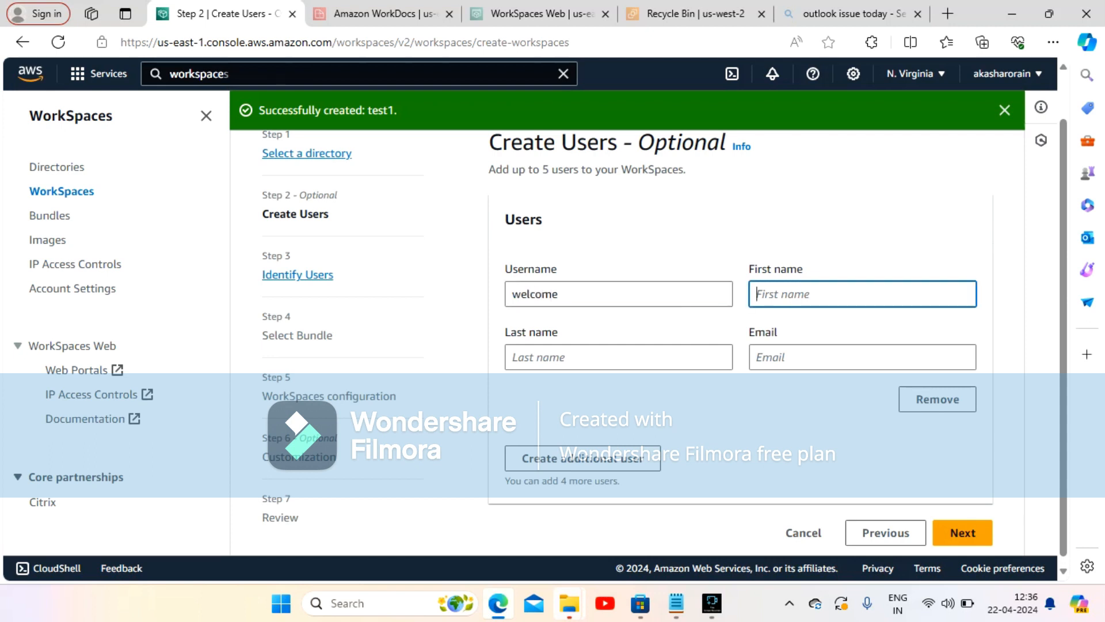
{"action": "key", "text": "Down"}
{"action": "key", "text": "Down"}
{"action": "key", "text": "Return"}
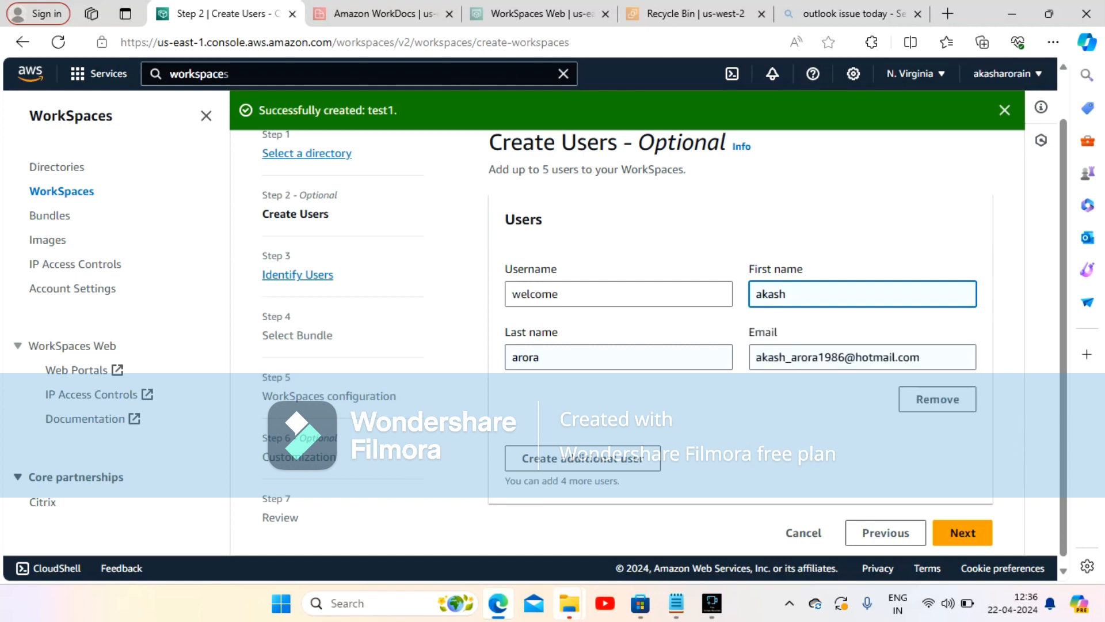
{"action": "left_click", "coordinate": [962, 533]}
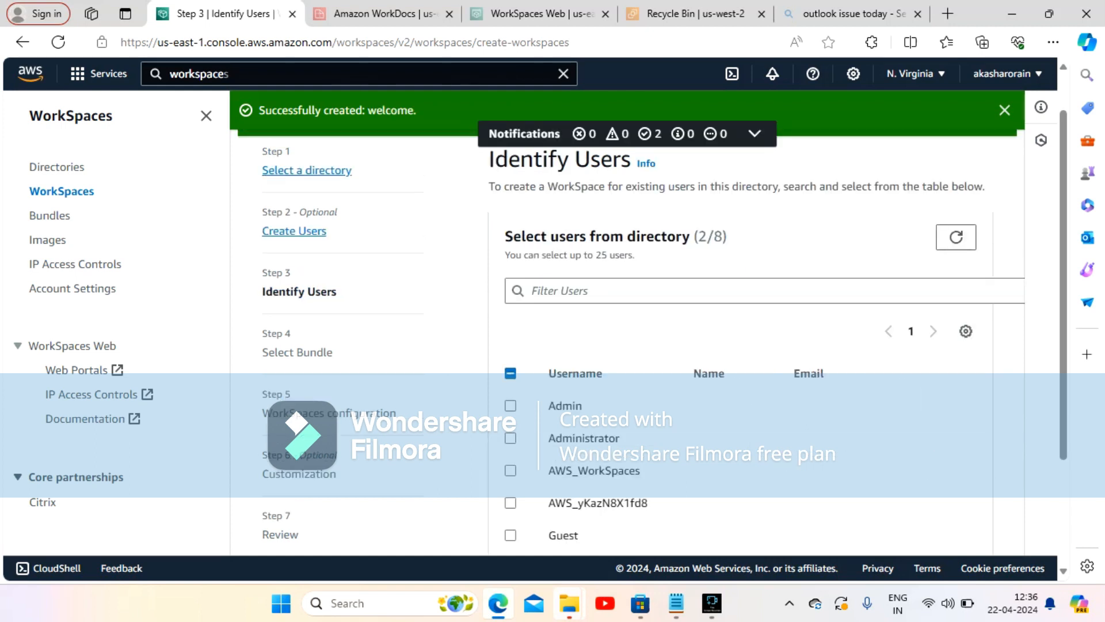
{"action": "scroll", "coordinate": [662, 345], "scroll_direction": "down", "scroll_amount": 3}
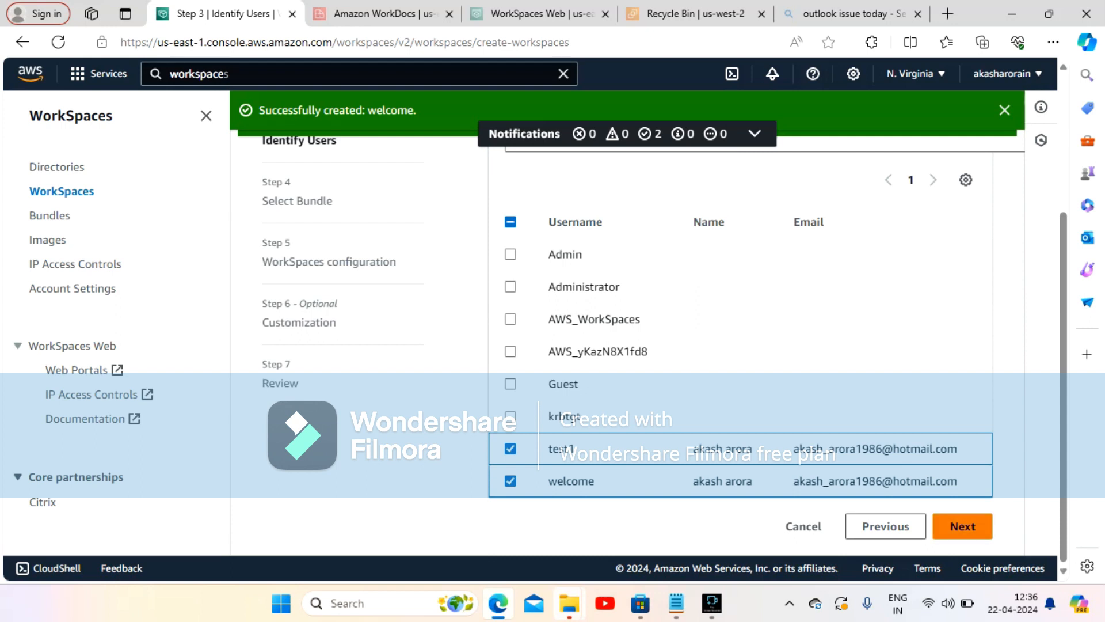
{"action": "left_click", "coordinate": [963, 526]}
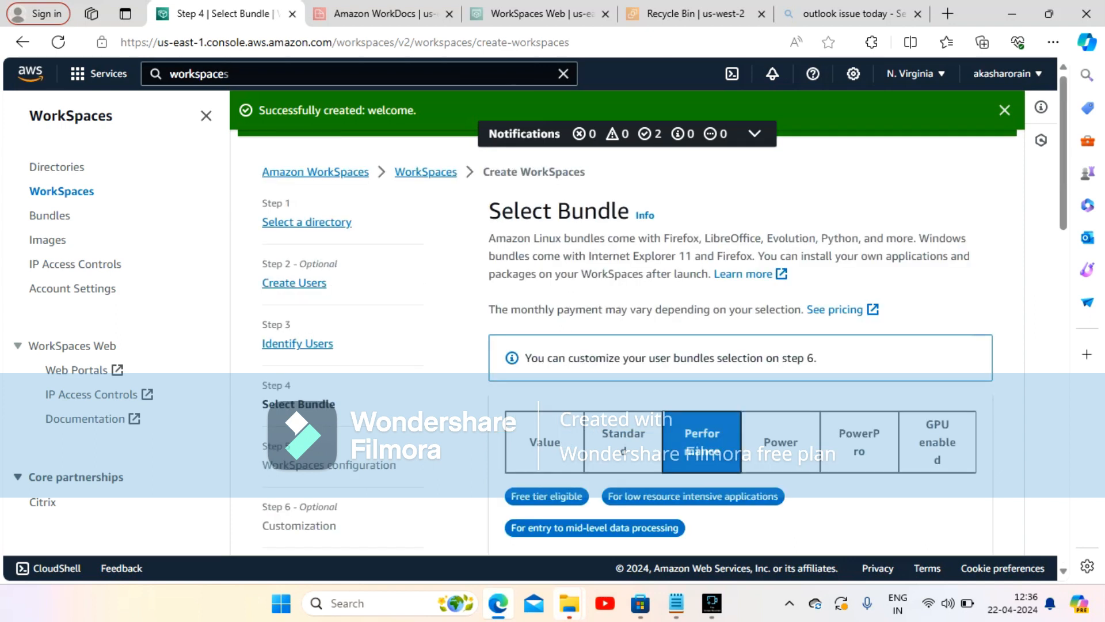
Examine the Performance bundles available for Ubuntu, Windows 10 with and without Office, and Amazon Linux 2
{"action": "scroll", "coordinate": [742, 346], "scroll_direction": "down", "scroll_amount": 10}
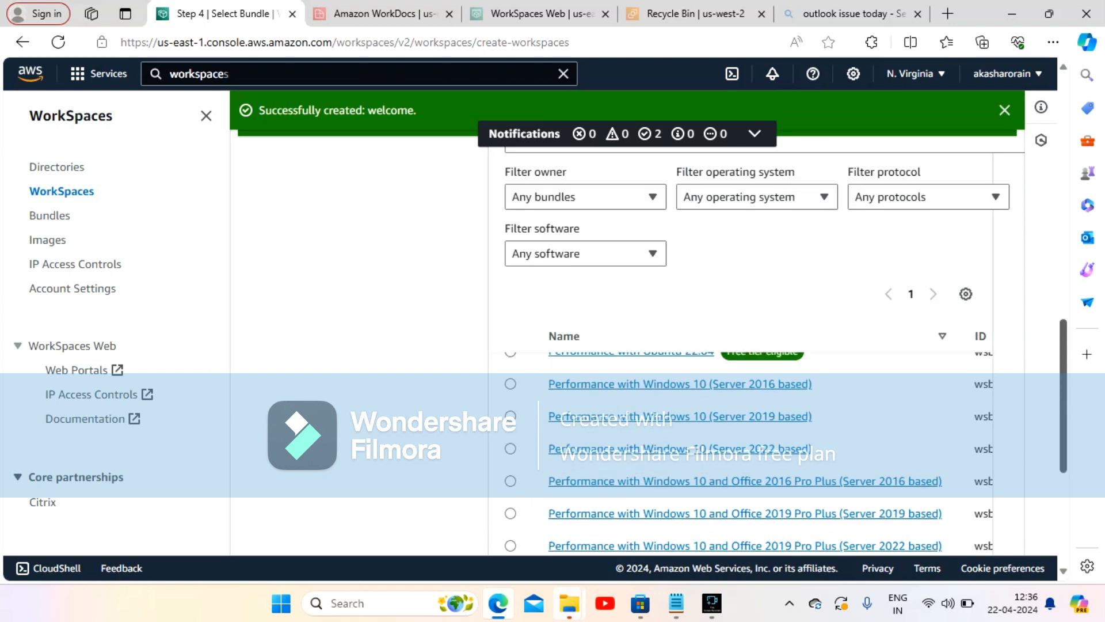
{"action": "scroll", "coordinate": [743, 345], "scroll_direction": "up", "scroll_amount": 3}
{"action": "scroll", "coordinate": [742, 346], "scroll_direction": "down", "scroll_amount": 4}
{"action": "scroll", "coordinate": [743, 345], "scroll_direction": "up", "scroll_amount": 1}
{"action": "scroll", "coordinate": [743, 449], "scroll_direction": "down", "scroll_amount": 2}
{"action": "scroll", "coordinate": [742, 449], "scroll_direction": "down", "scroll_amount": 2}
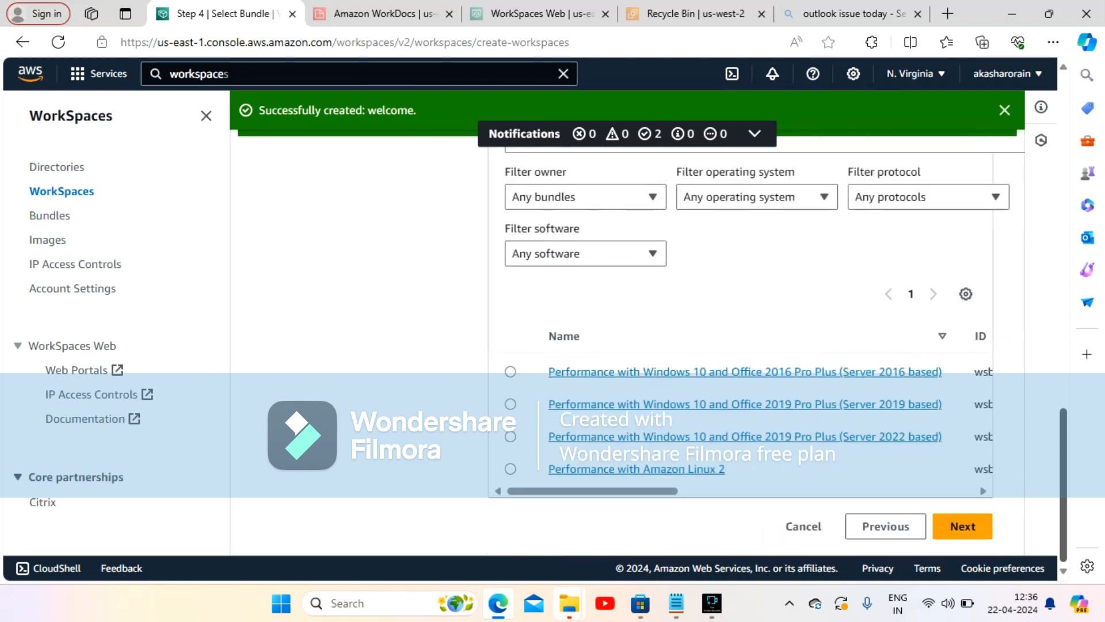
{"action": "scroll", "coordinate": [743, 449], "scroll_direction": "up", "scroll_amount": 3}
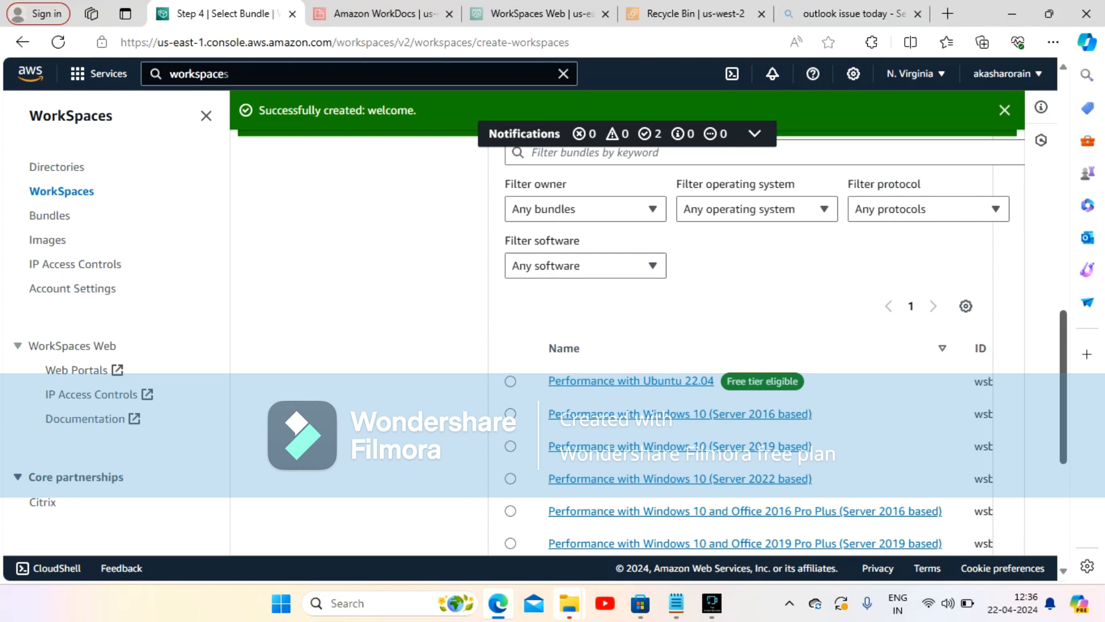
{"action": "scroll", "coordinate": [742, 346], "scroll_direction": "down", "scroll_amount": 1}
{"action": "scroll", "coordinate": [742, 345], "scroll_direction": "up", "scroll_amount": 2}
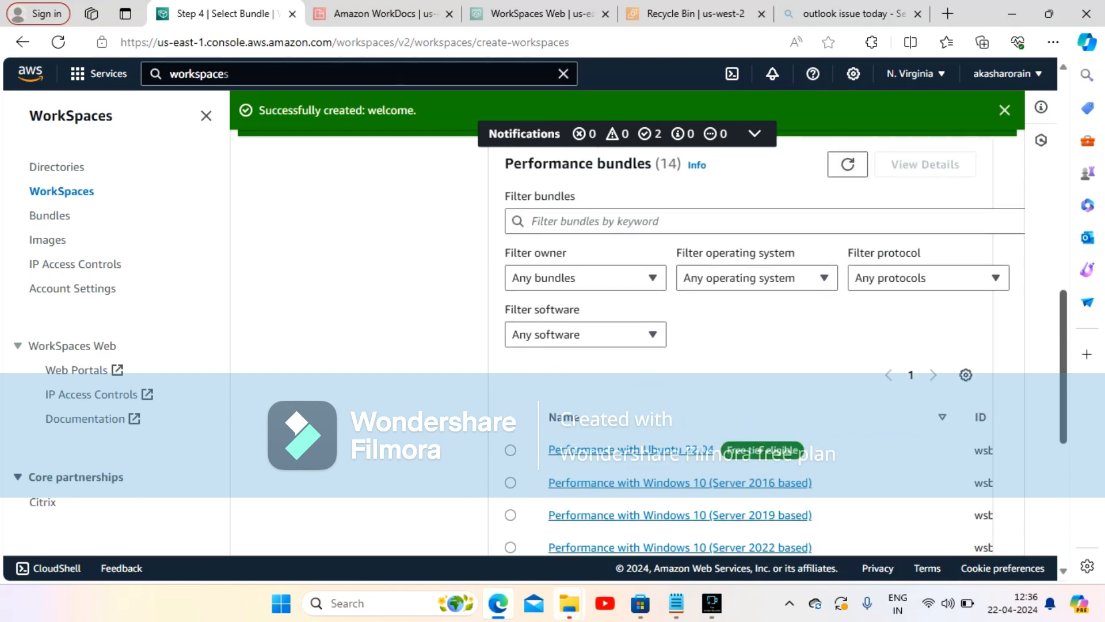
{"action": "scroll", "coordinate": [743, 345], "scroll_direction": "down", "scroll_amount": 1}
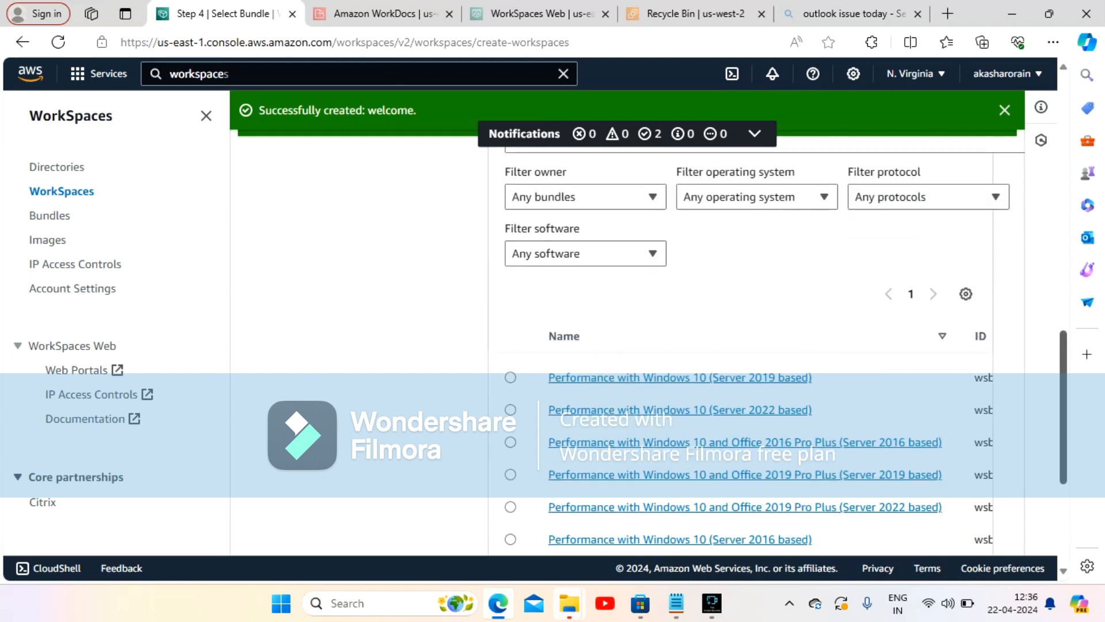
{"action": "scroll", "coordinate": [742, 345], "scroll_direction": "up", "scroll_amount": 3}
{"action": "scroll", "coordinate": [742, 345], "scroll_direction": "down", "scroll_amount": 2}
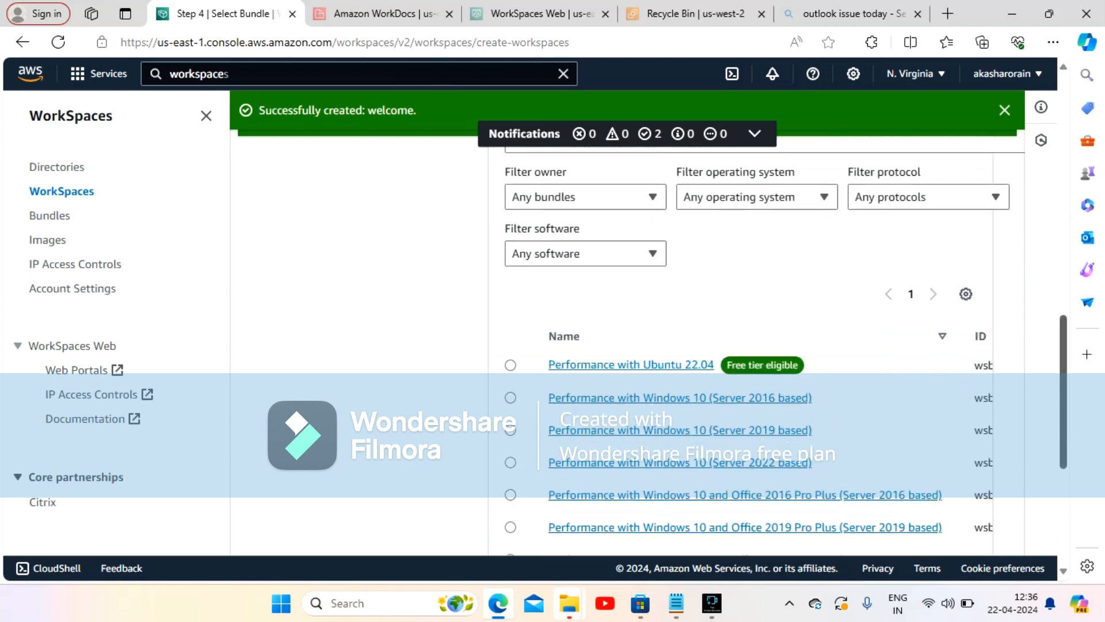
{"action": "scroll", "coordinate": [742, 403], "scroll_direction": "down", "scroll_amount": 4}
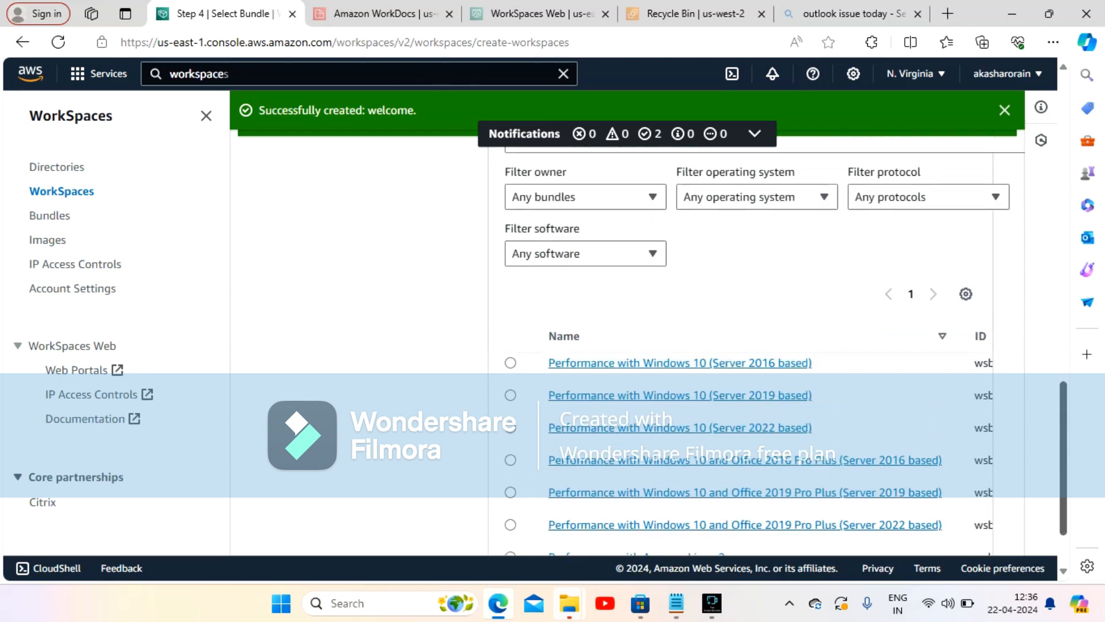
{"action": "scroll", "coordinate": [742, 403], "scroll_direction": "up", "scroll_amount": 3}
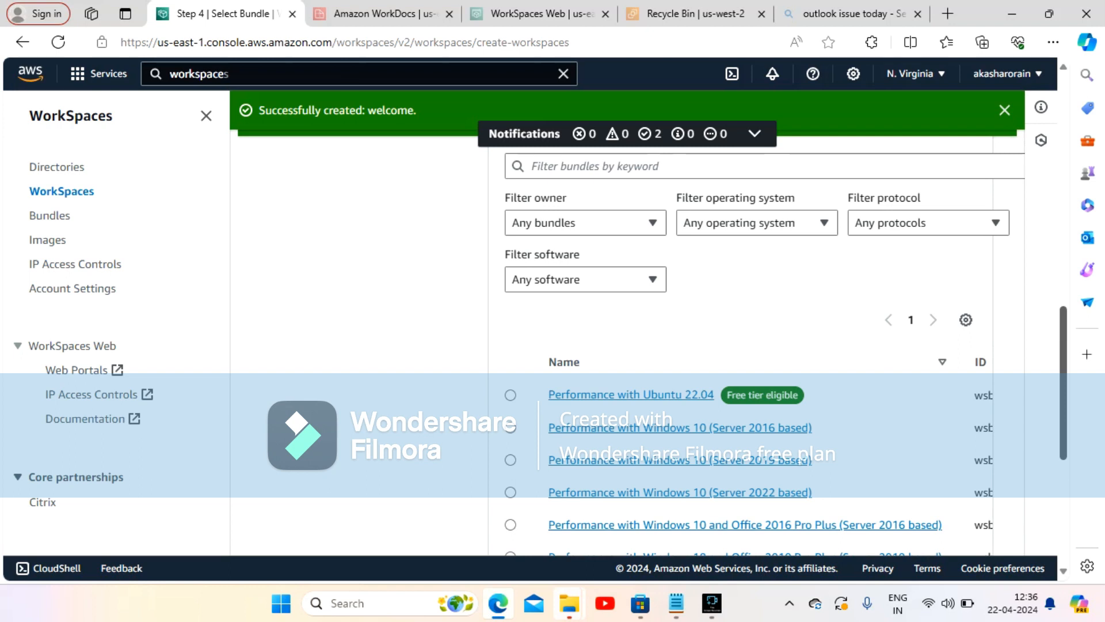
{"action": "scroll", "coordinate": [742, 345], "scroll_direction": "down", "scroll_amount": 1}
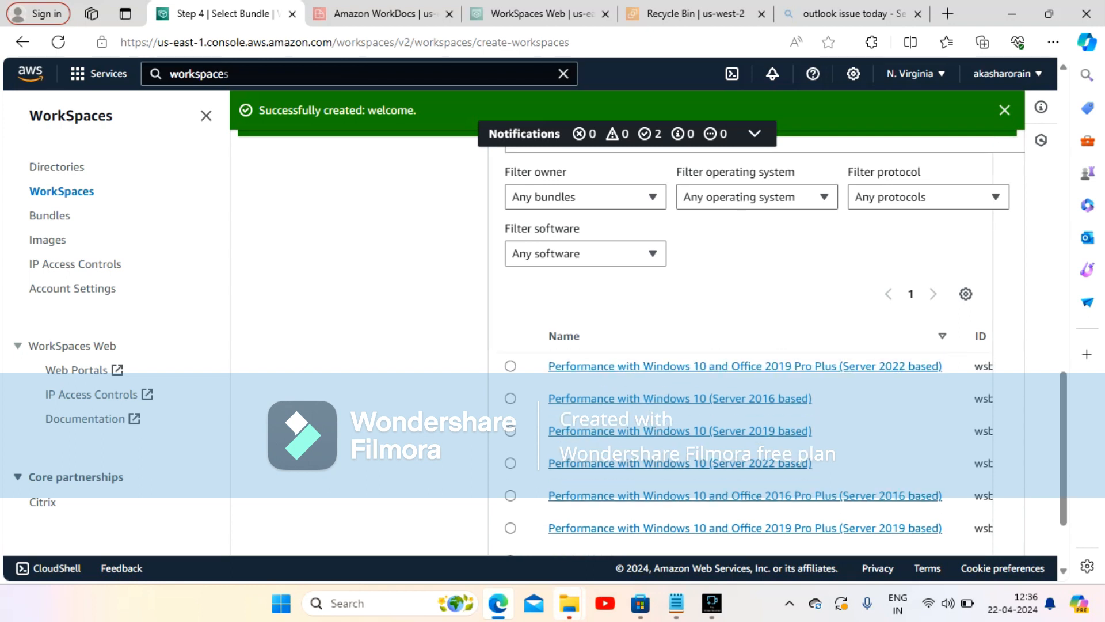
Select the Performance with Windows 10 (Server 2019 based) bundle and filter the bundles by the Windows operating system
{"action": "left_click", "coordinate": [511, 430]}
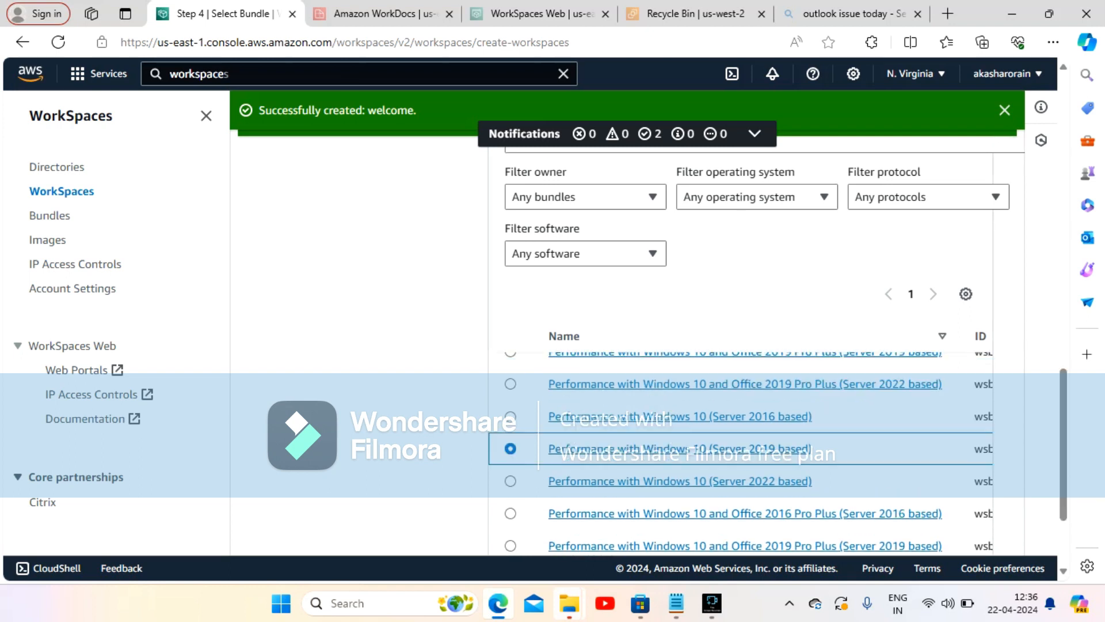
{"action": "left_click_drag", "start_coordinate": [1063, 443], "coordinate": [1063, 379]}
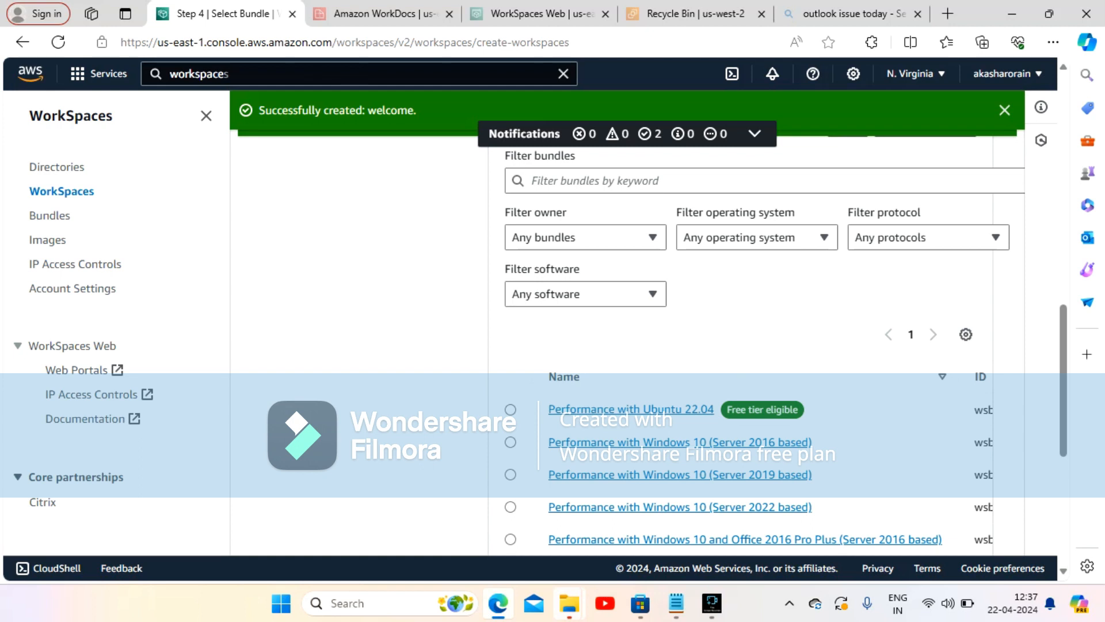
{"action": "left_click", "coordinate": [754, 237]}
{"action": "left_click", "coordinate": [725, 288]}
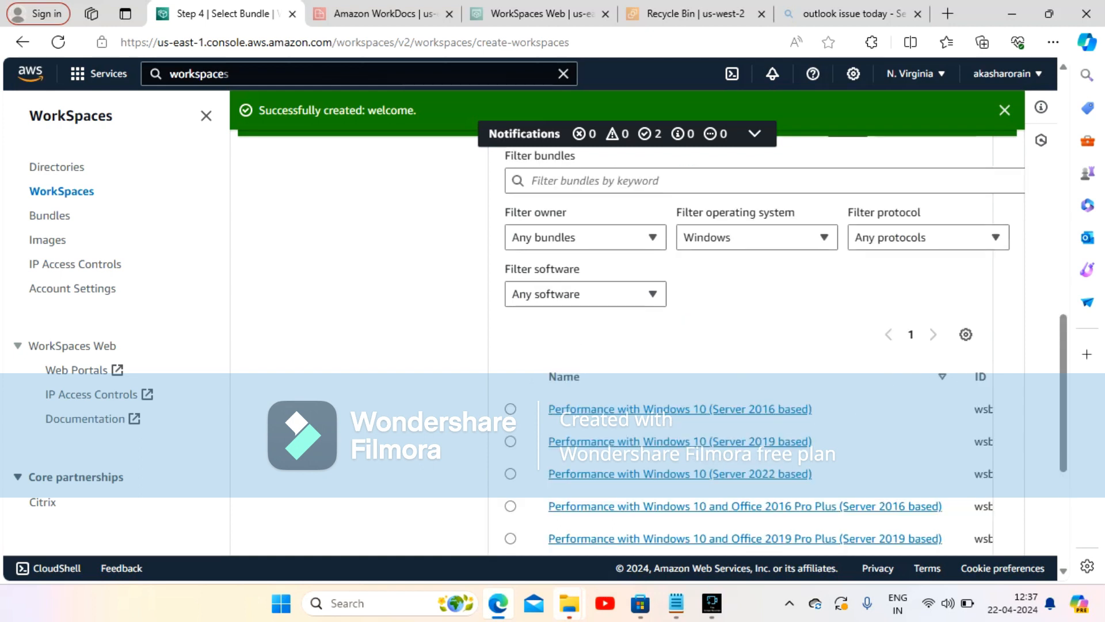
Filter the Windows Performance bundles by owner to Public bundles and by protocol to PCoIP
{"action": "left_click_drag", "start_coordinate": [1063, 392], "coordinate": [1062, 483]}
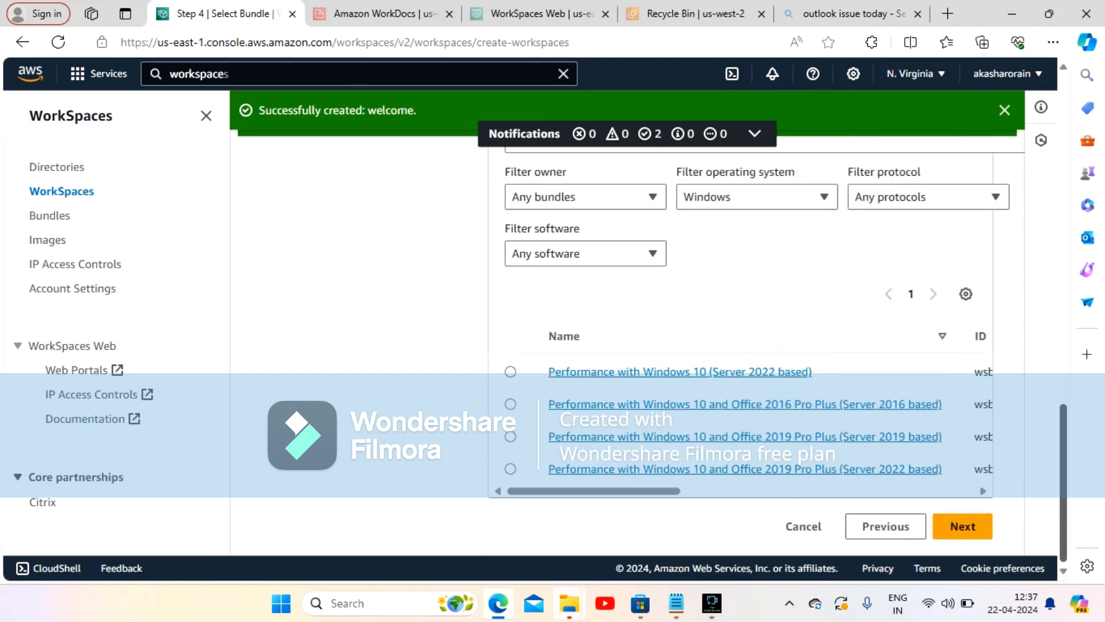
{"action": "left_click_drag", "start_coordinate": [639, 491], "coordinate": [688, 491]}
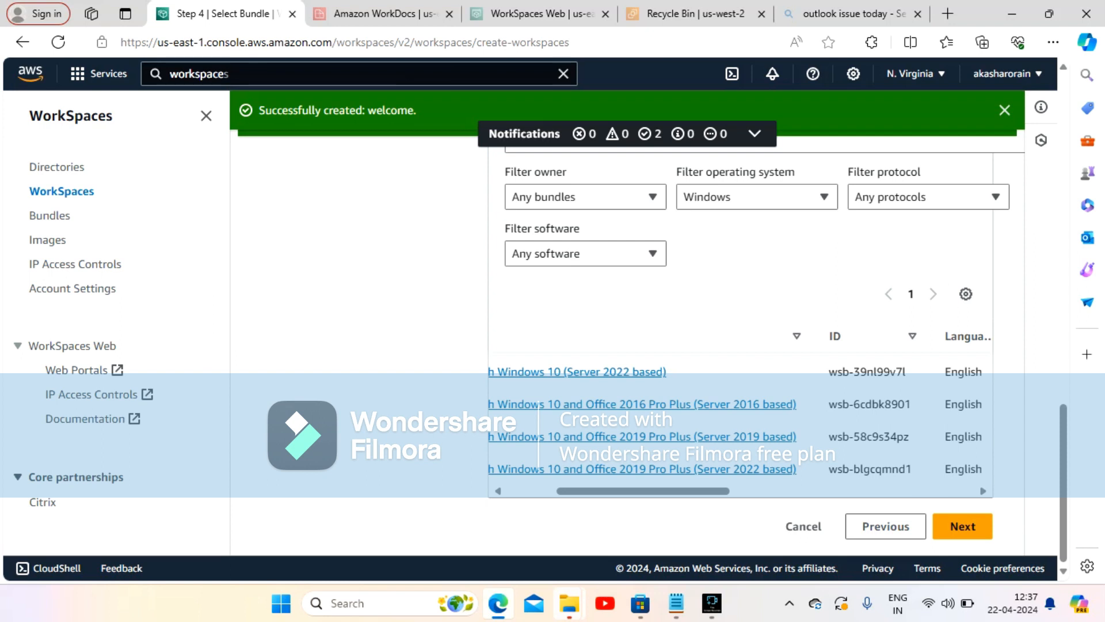
{"action": "left_click", "coordinate": [586, 197]}
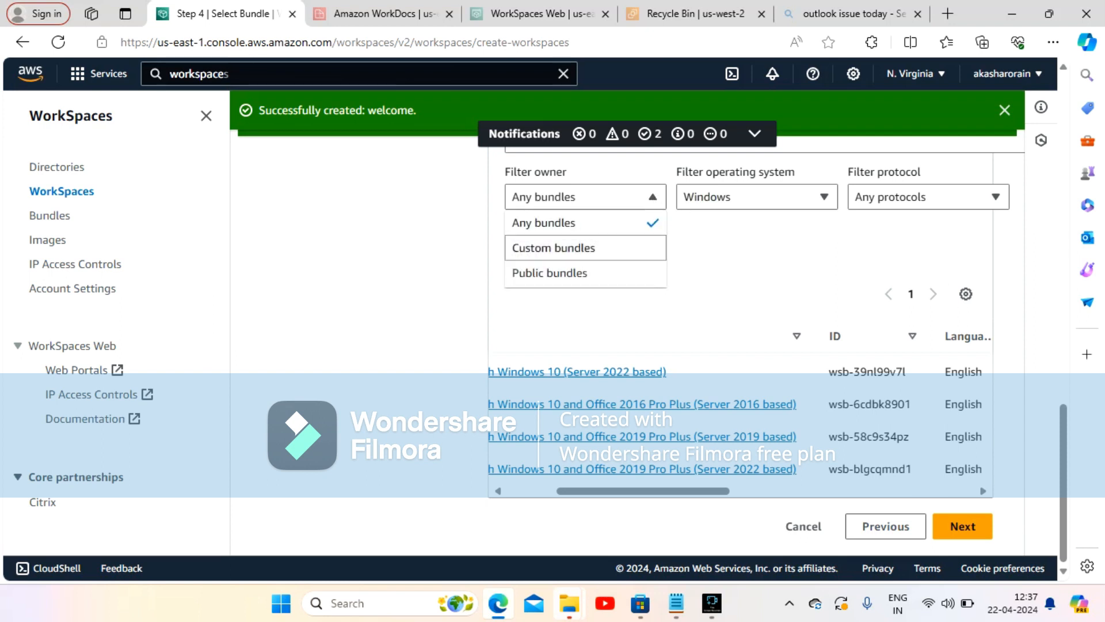
{"action": "left_click", "coordinate": [585, 273]}
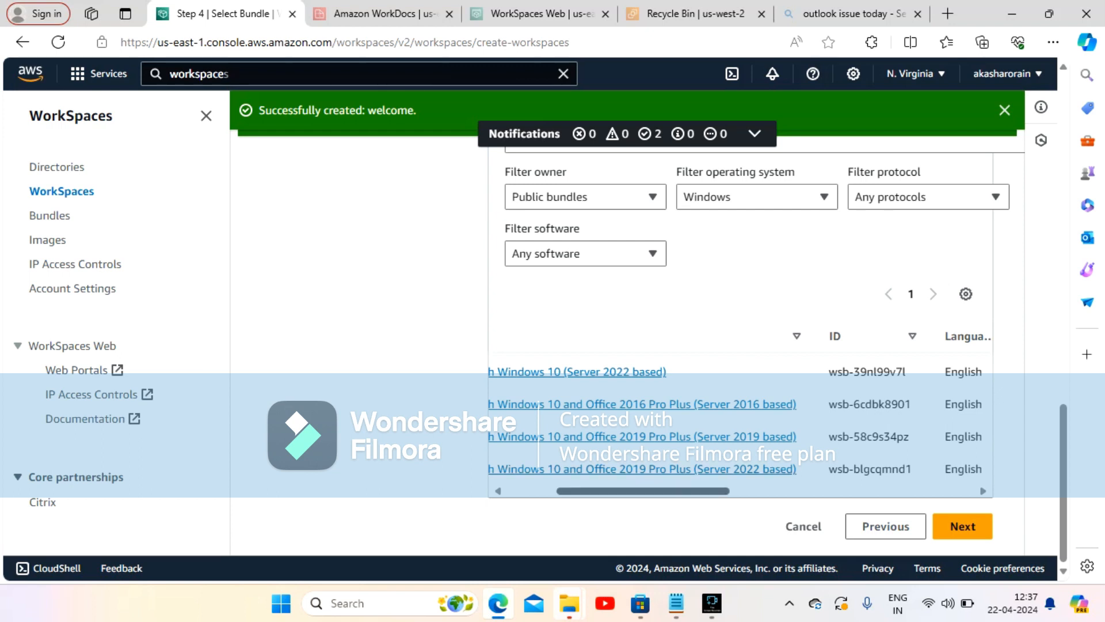
{"action": "left_click_drag", "start_coordinate": [643, 491], "coordinate": [594, 491]}
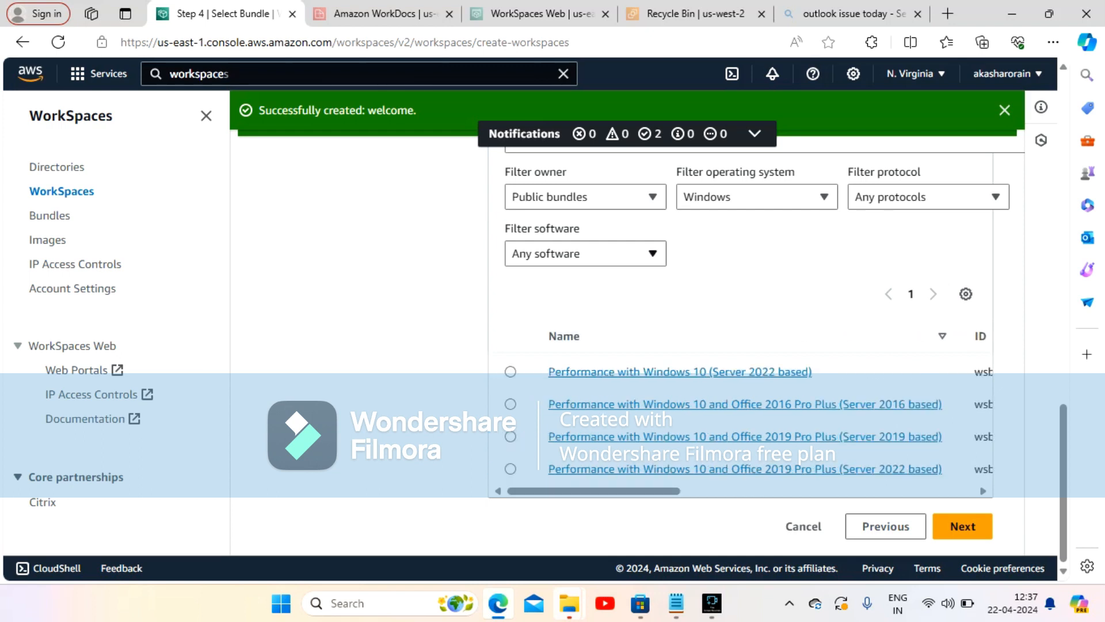
{"action": "left_click", "coordinate": [651, 253]}
{"action": "left_click", "coordinate": [651, 253]}
{"action": "left_click", "coordinate": [996, 197]}
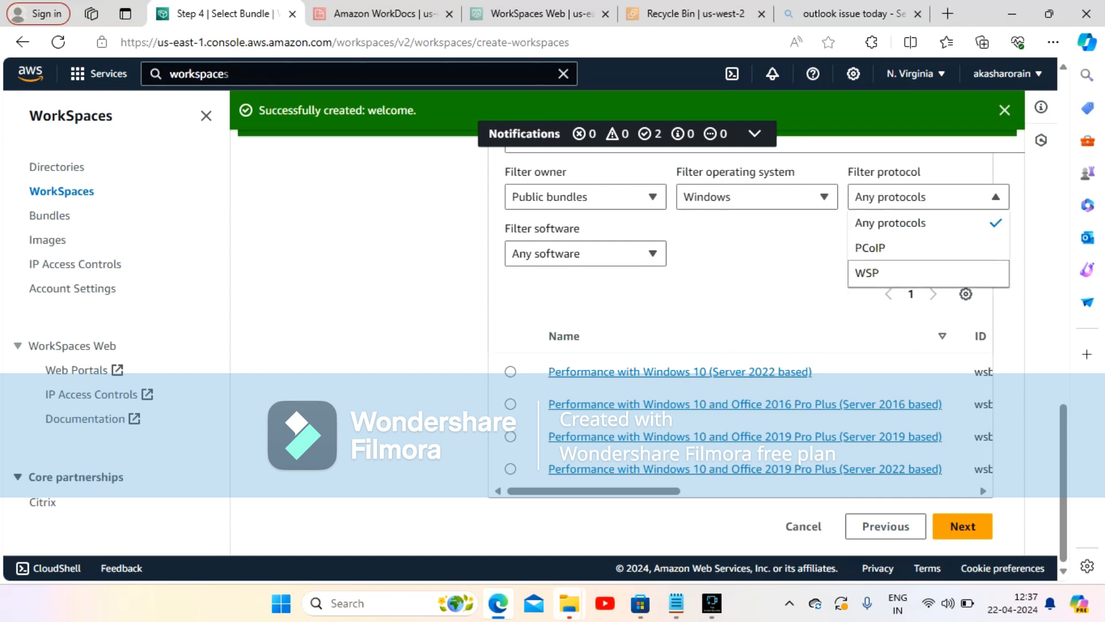
{"action": "double_click", "coordinate": [898, 252]}
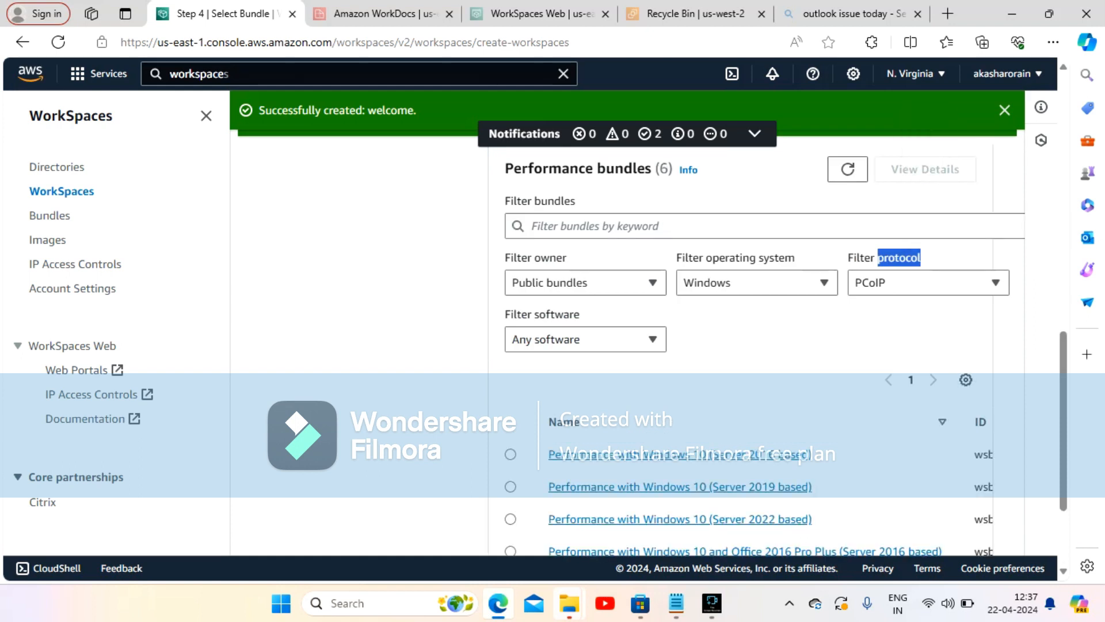
Select the Performance with Windows 10 (Server 2022 based) bundle and continue to the WorkSpaces configuration
{"action": "scroll", "coordinate": [748, 345], "scroll_direction": "down", "scroll_amount": 2}
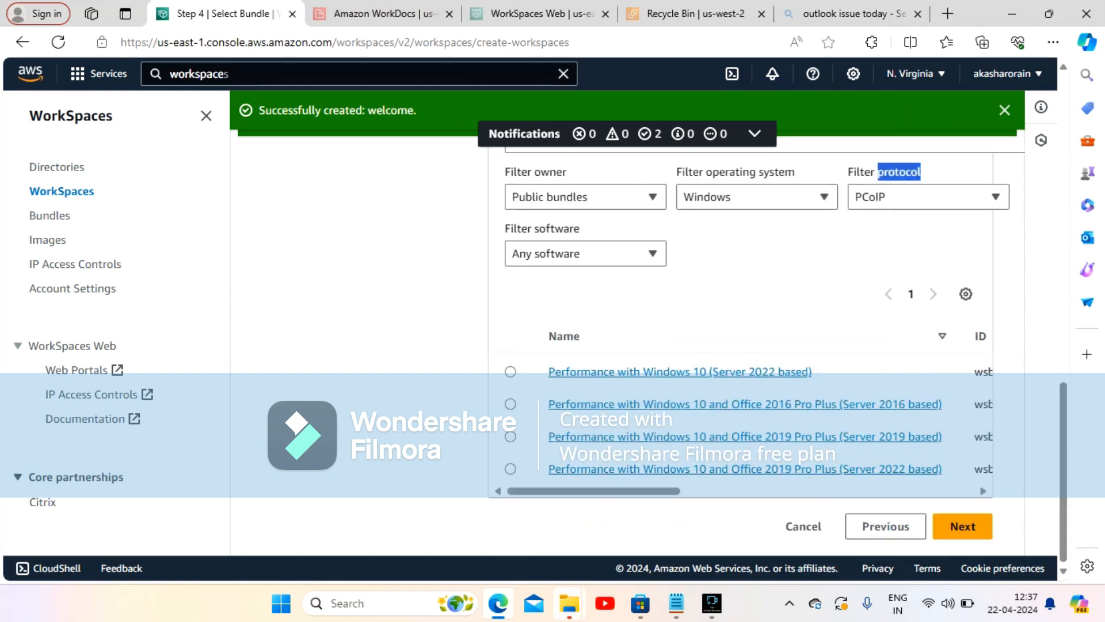
{"action": "left_click", "coordinate": [510, 371]}
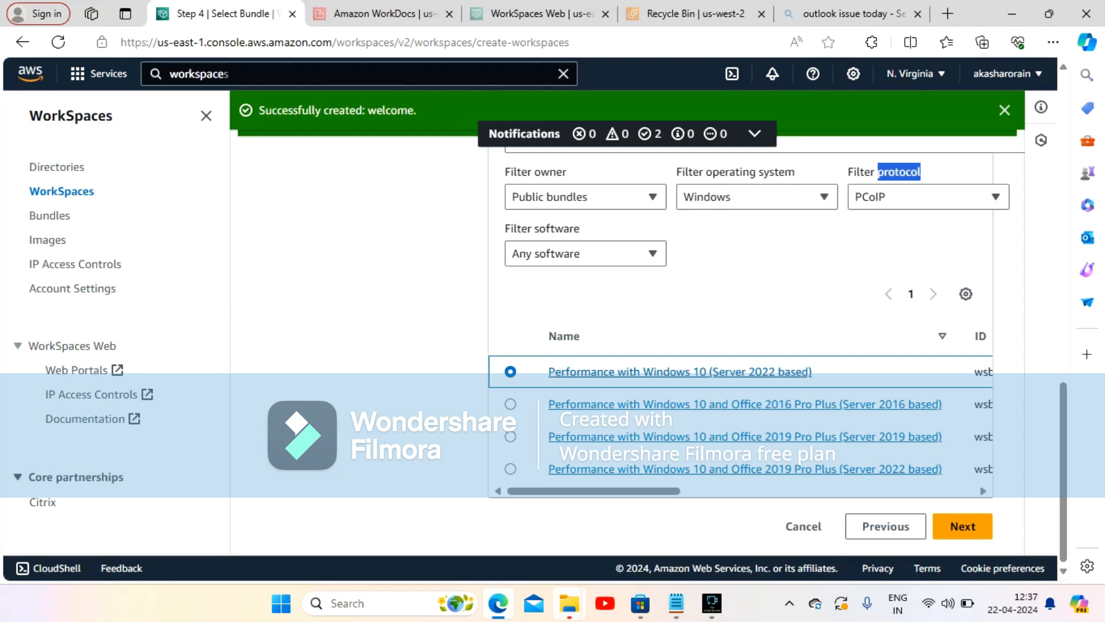
{"action": "left_click", "coordinate": [962, 526]}
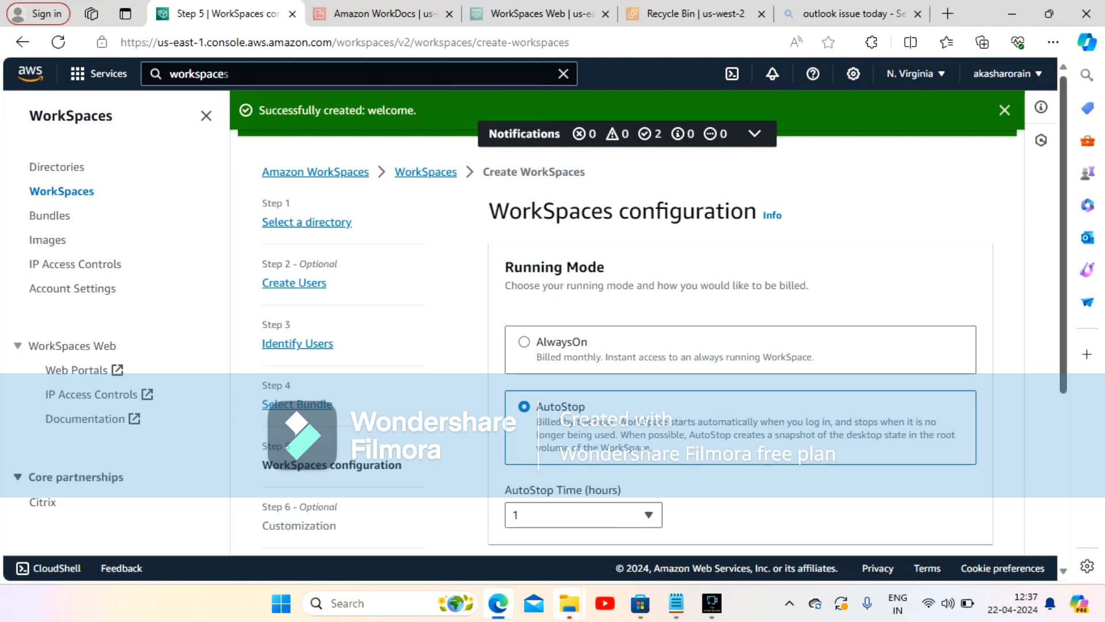
Keep the AutoStop running mode with a 1-hour AutoStop time and no tags, and continue to customization
{"action": "scroll", "coordinate": [656, 345], "scroll_direction": "down", "scroll_amount": 3}
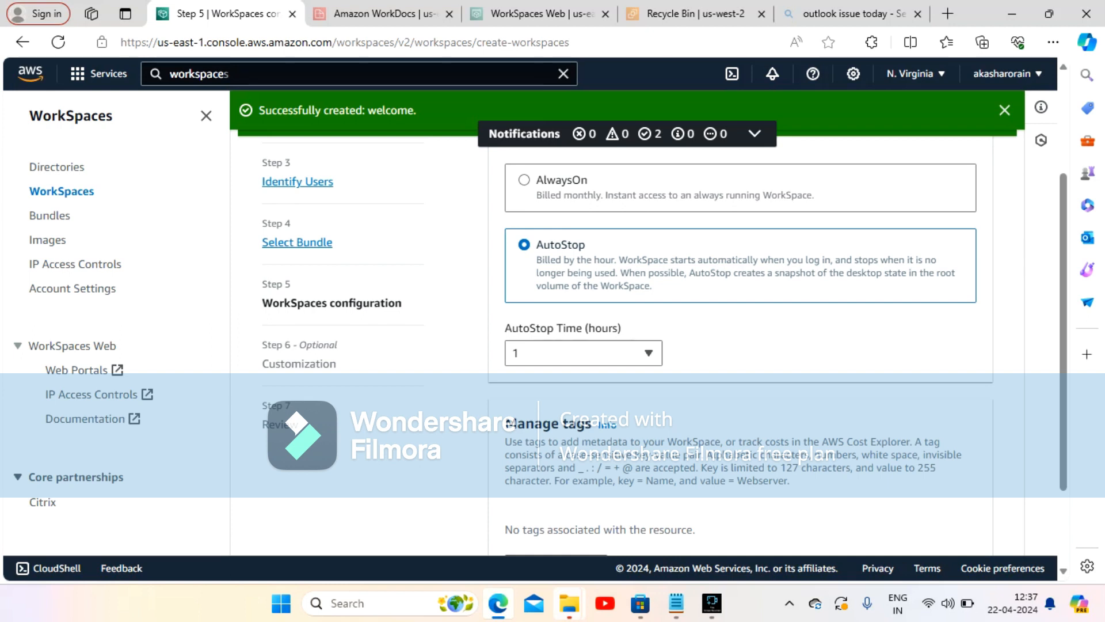
{"action": "scroll", "coordinate": [656, 345], "scroll_direction": "down", "scroll_amount": 2}
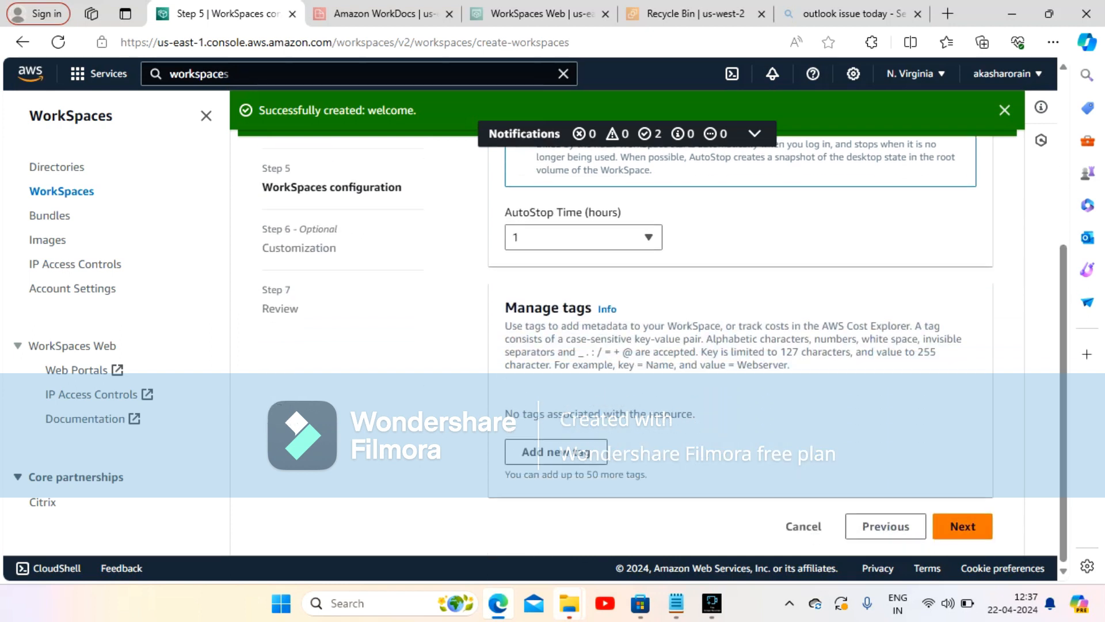
{"action": "left_click", "coordinate": [962, 525]}
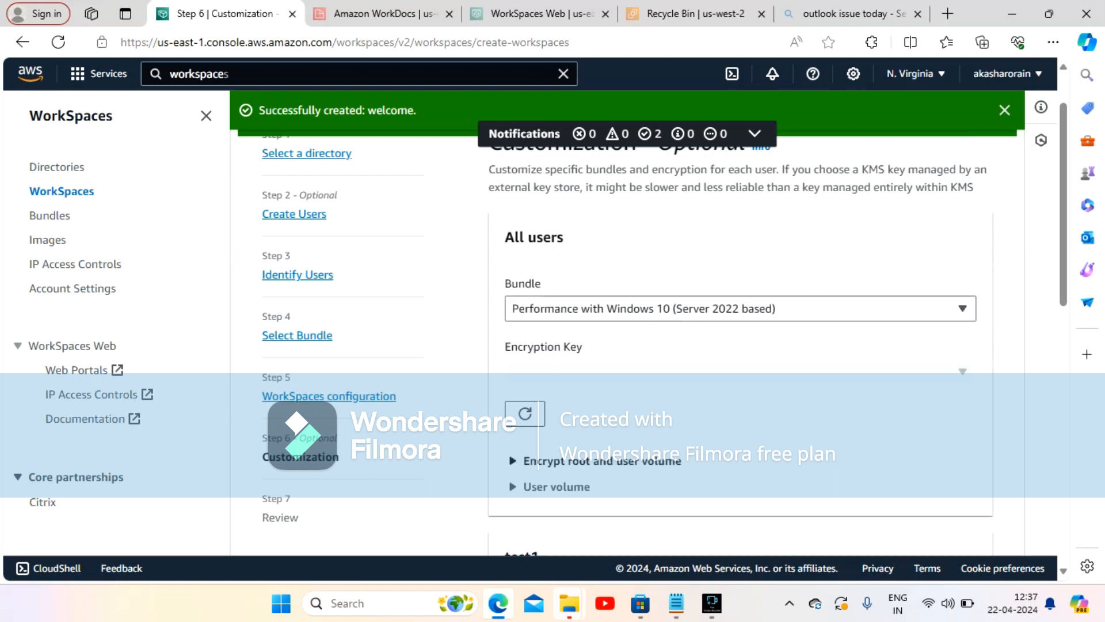
Set the volumes for all users to an 80 GB root volume and a 10 GB user volume
{"action": "left_click", "coordinate": [556, 487]}
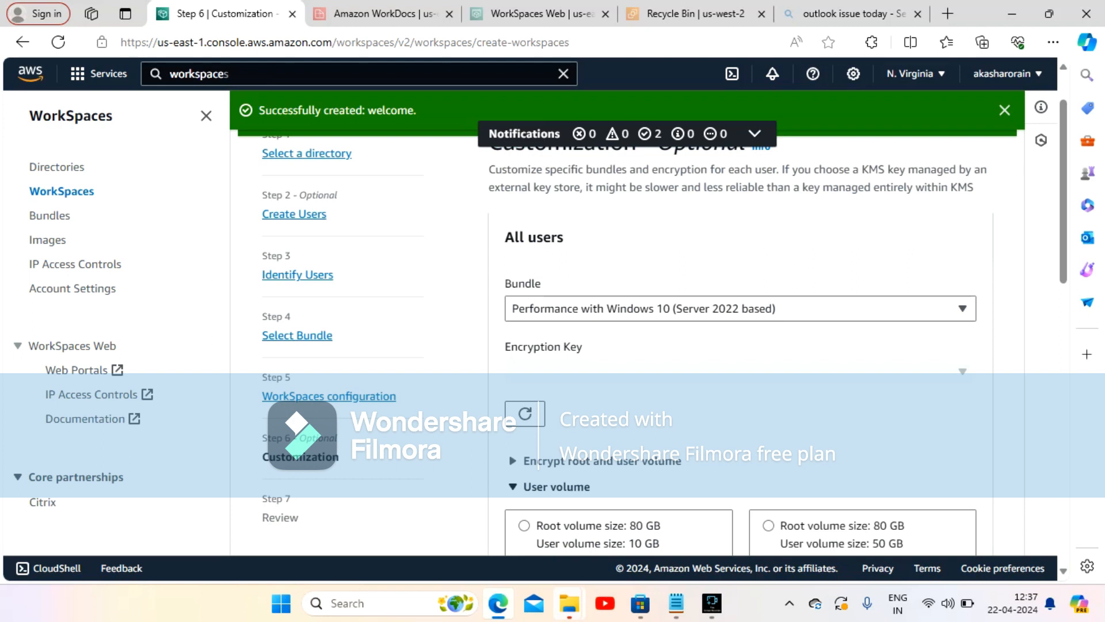
{"action": "scroll", "coordinate": [665, 345], "scroll_direction": "down", "scroll_amount": 5}
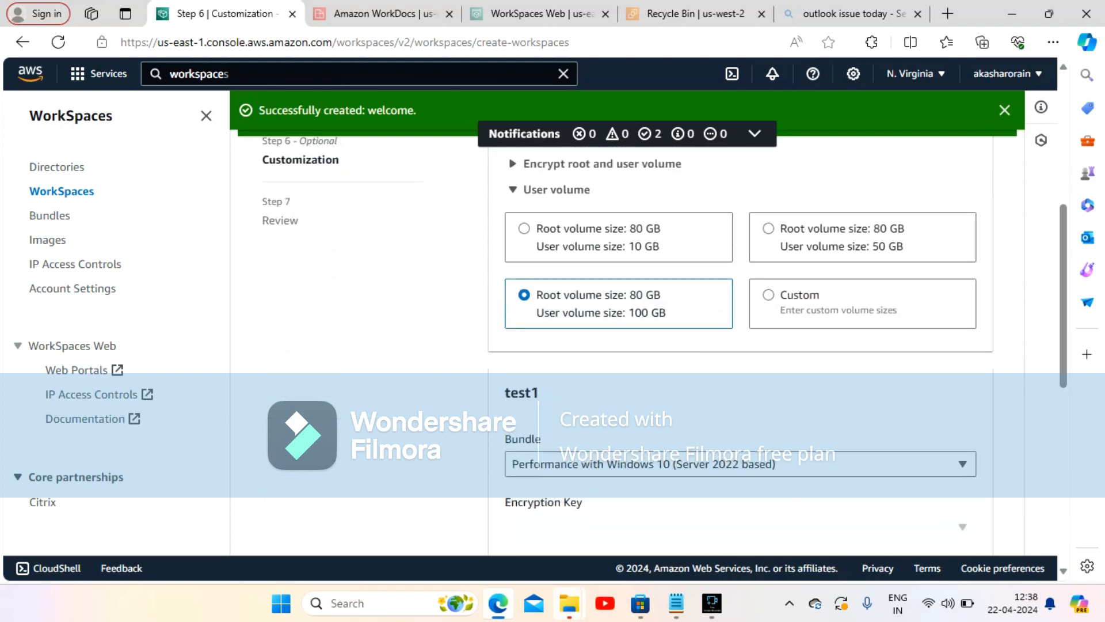
{"action": "left_click", "coordinate": [524, 228]}
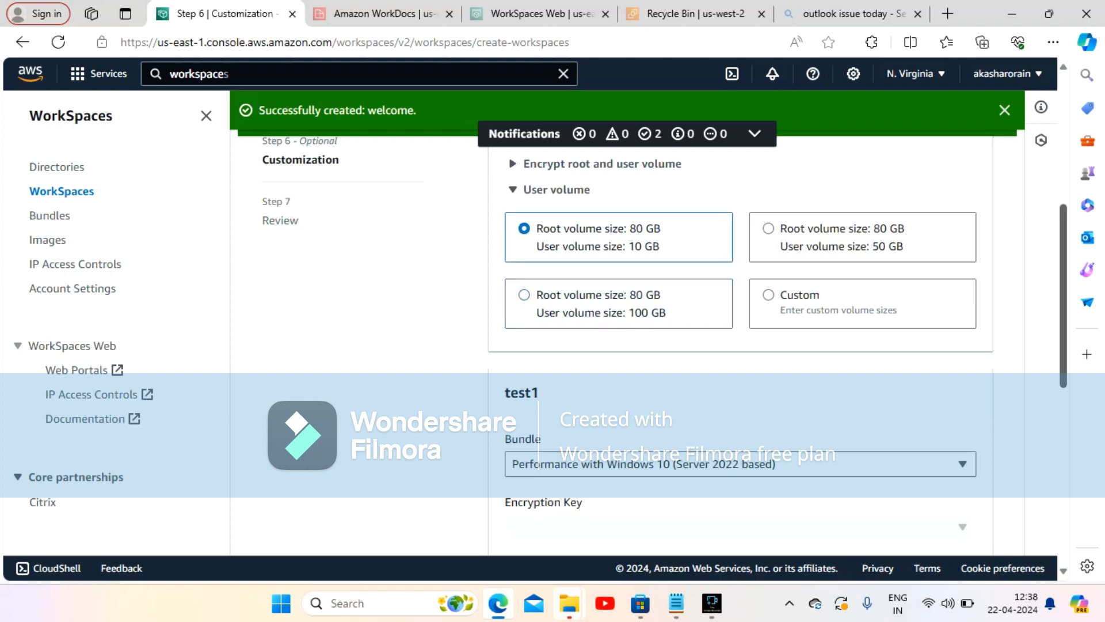
Examine the individual bundle, encryption and volume settings for the users test1 and welcome
{"action": "scroll", "coordinate": [740, 334], "scroll_direction": "down", "scroll_amount": 3}
{"action": "scroll", "coordinate": [740, 334], "scroll_direction": "down", "scroll_amount": 5}
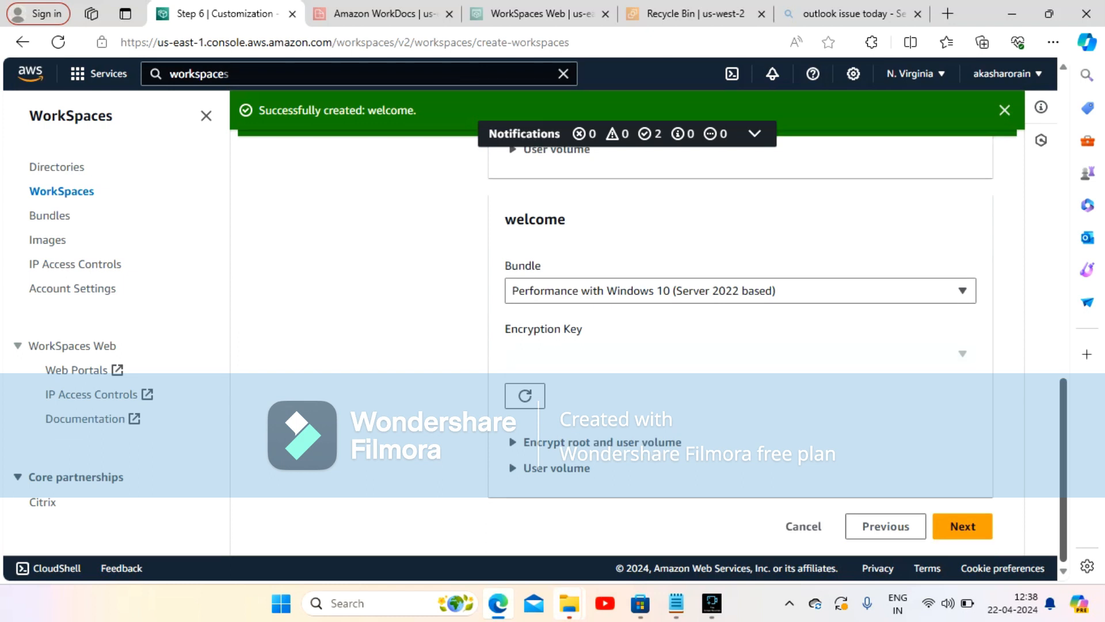
{"action": "scroll", "coordinate": [740, 334], "scroll_direction": "up", "scroll_amount": 4}
{"action": "scroll", "coordinate": [740, 334], "scroll_direction": "down", "scroll_amount": 3}
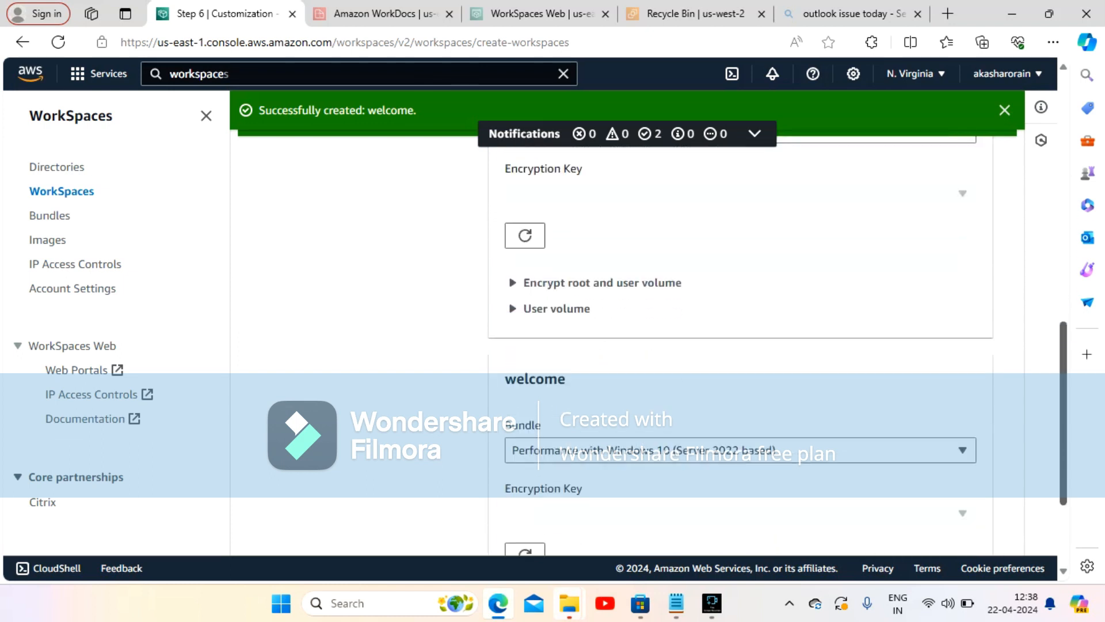
{"action": "scroll", "coordinate": [740, 334], "scroll_direction": "up", "scroll_amount": 5}
{"action": "scroll", "coordinate": [740, 334], "scroll_direction": "down", "scroll_amount": 3}
{"action": "scroll", "coordinate": [740, 334], "scroll_direction": "down", "scroll_amount": 1}
{"action": "scroll", "coordinate": [740, 334], "scroll_direction": "up", "scroll_amount": 6}
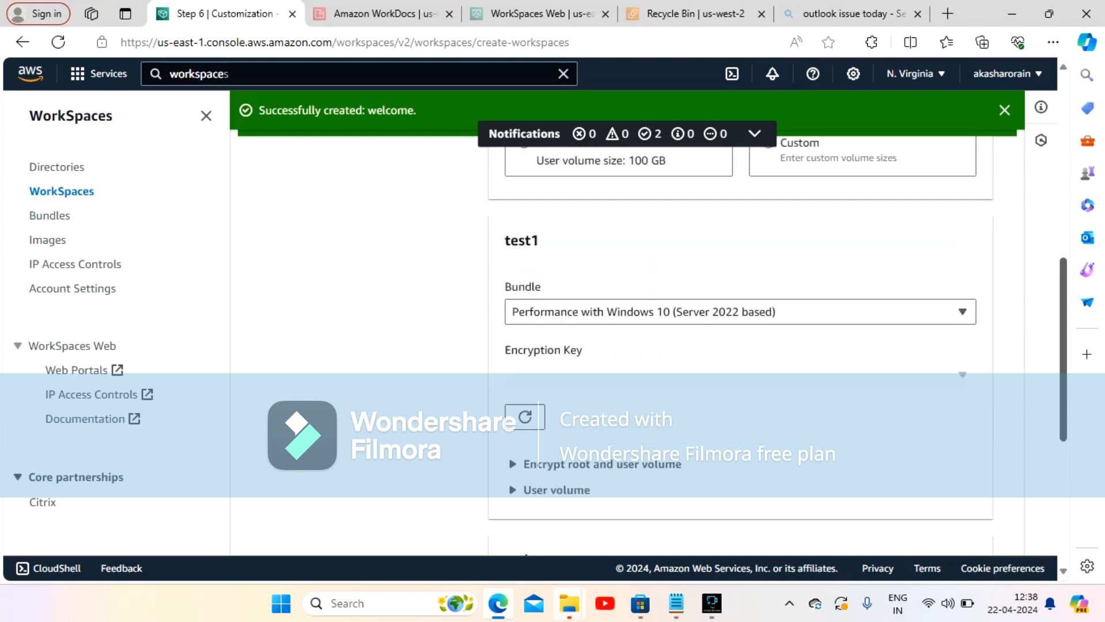
{"action": "scroll", "coordinate": [740, 334], "scroll_direction": "down", "scroll_amount": 8}
{"action": "scroll", "coordinate": [740, 334], "scroll_direction": "up", "scroll_amount": 3}
{"action": "scroll", "coordinate": [740, 334], "scroll_direction": "down", "scroll_amount": 2}
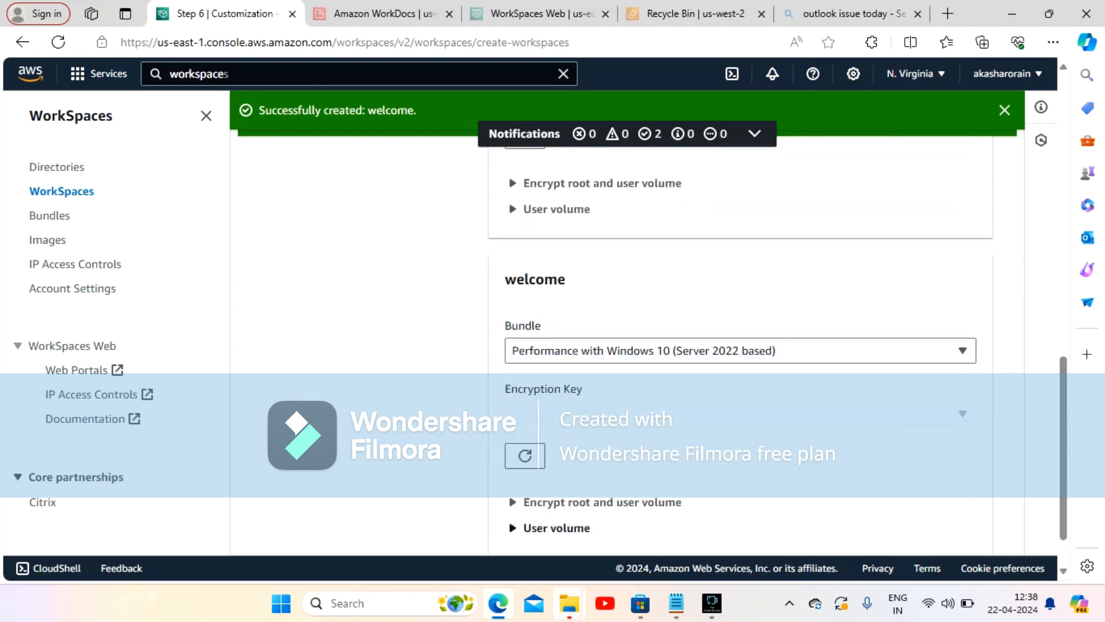
Expand the user volume options for welcome to check the selected size, and continue to the review
{"action": "left_click", "coordinate": [556, 528]}
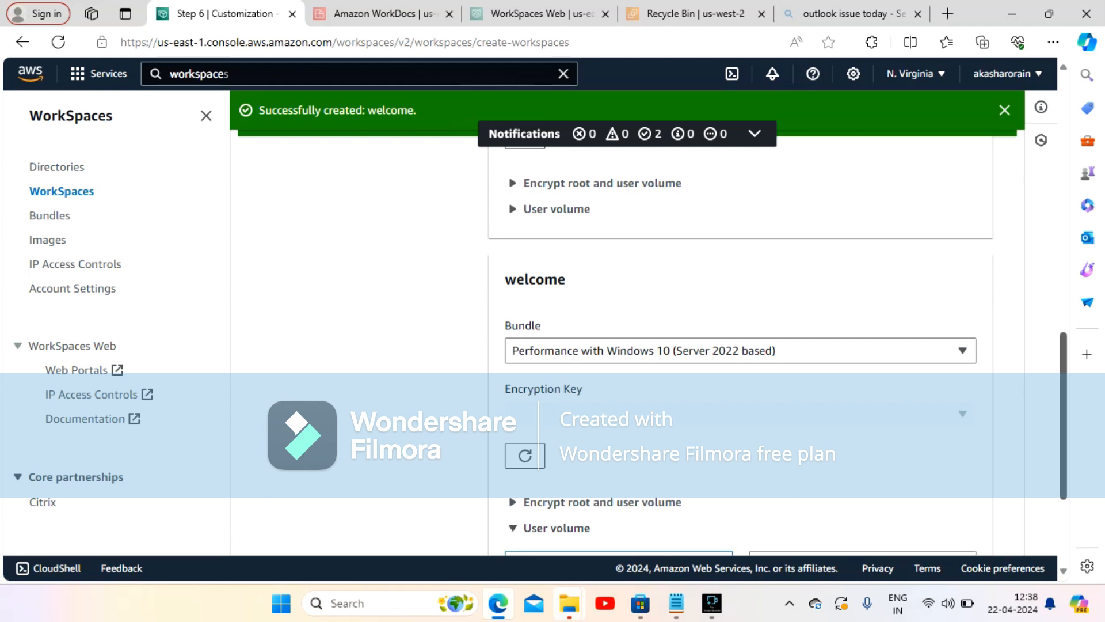
{"action": "scroll", "coordinate": [741, 334], "scroll_direction": "down", "scroll_amount": 3}
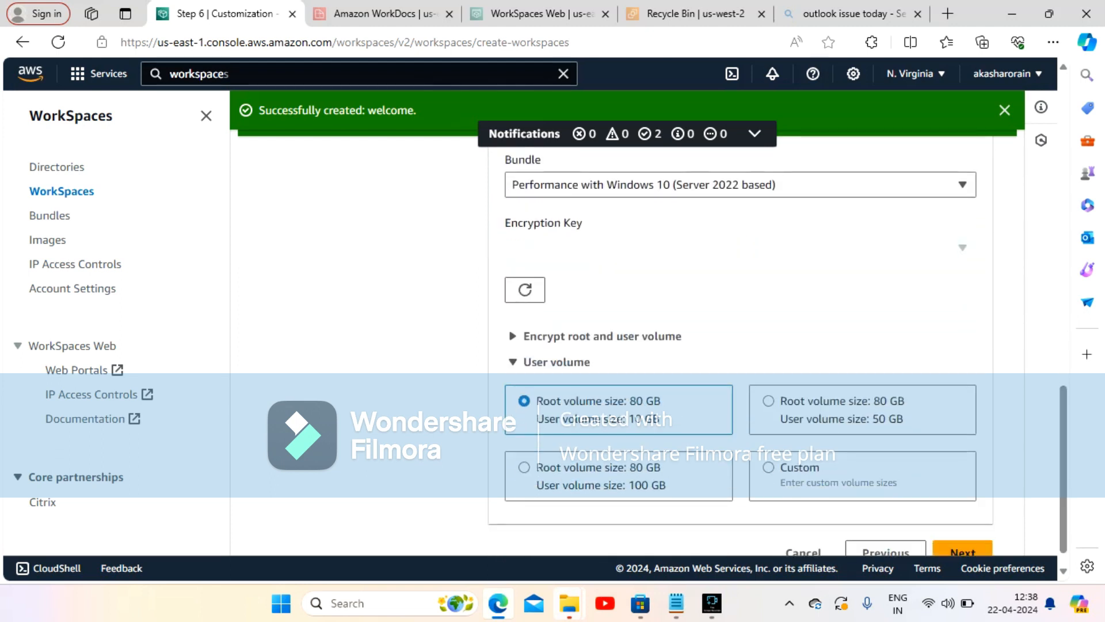
{"action": "left_click", "coordinate": [962, 552]}
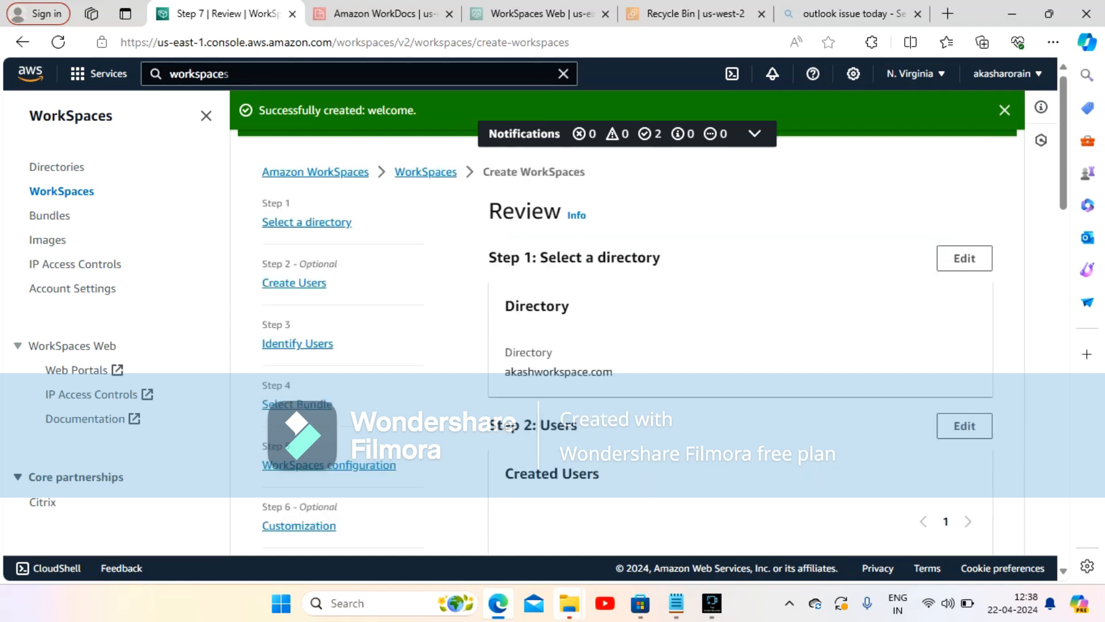
Review the directory, created and identified users, bundle, running mode and per-user customization before creation
{"action": "left_click_drag", "start_coordinate": [612, 372], "coordinate": [504, 371]}
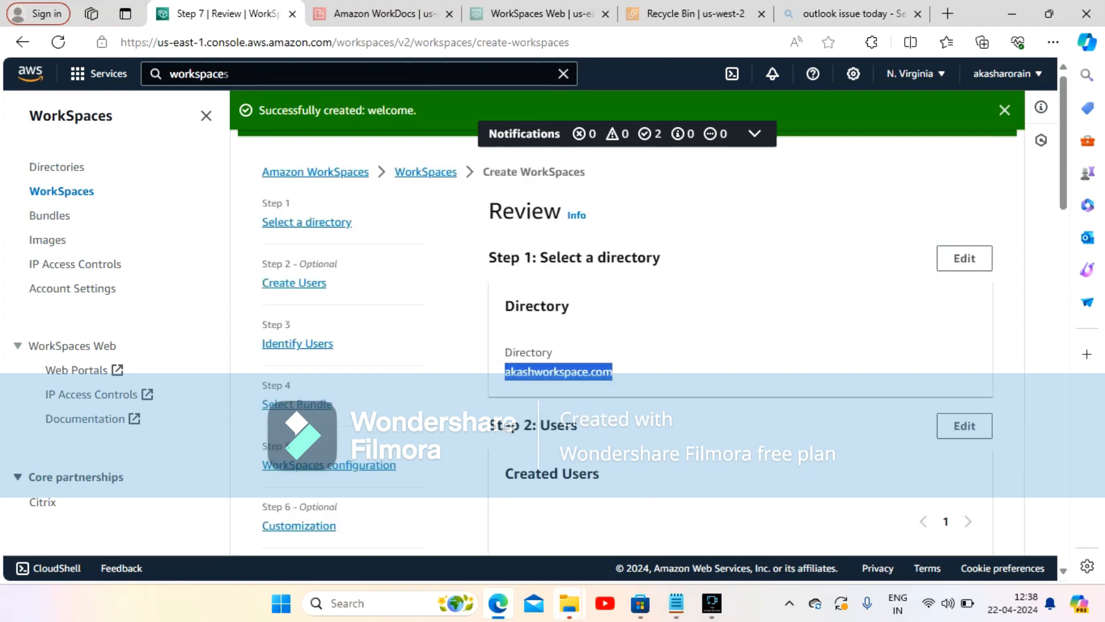
{"action": "scroll", "coordinate": [664, 314], "scroll_direction": "down", "scroll_amount": 4}
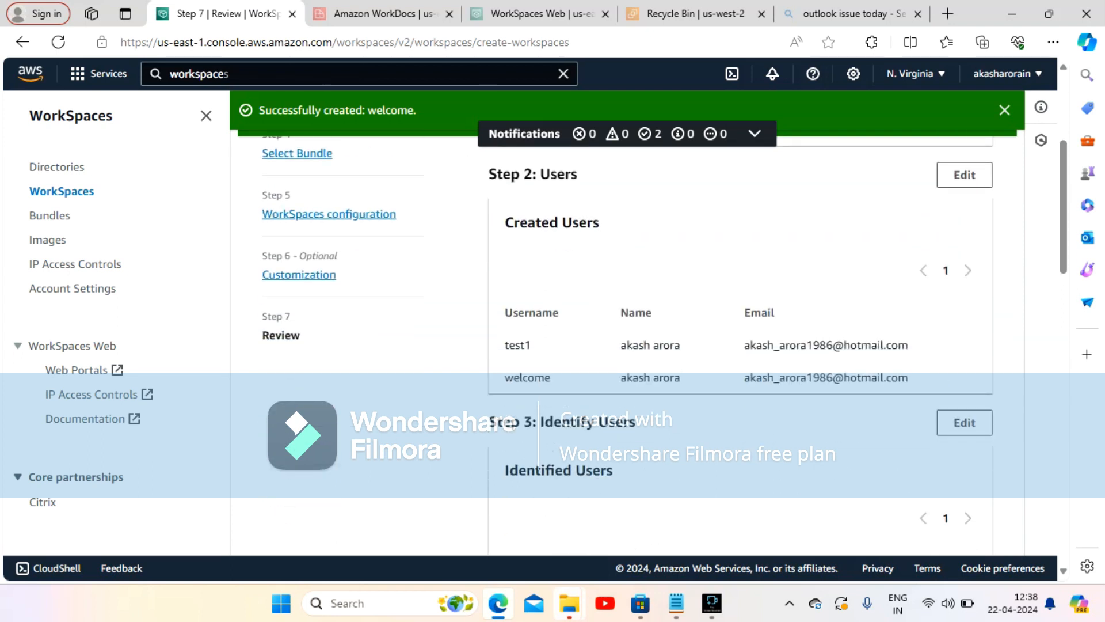
{"action": "scroll", "coordinate": [628, 347], "scroll_direction": "down", "scroll_amount": 4}
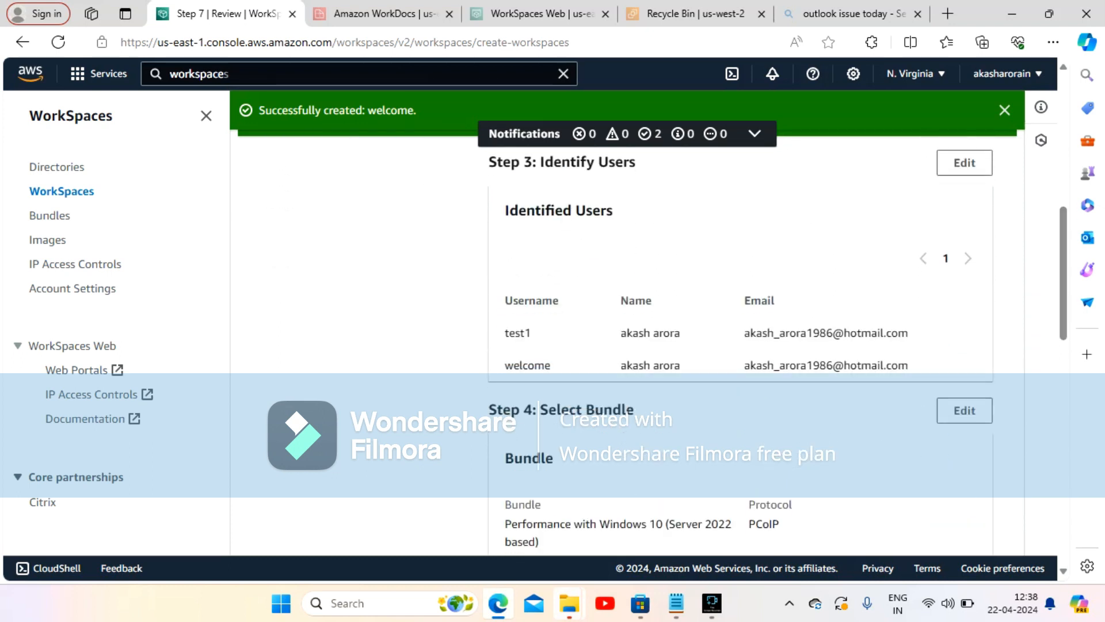
{"action": "left_click_drag", "start_coordinate": [908, 333], "coordinate": [743, 332]}
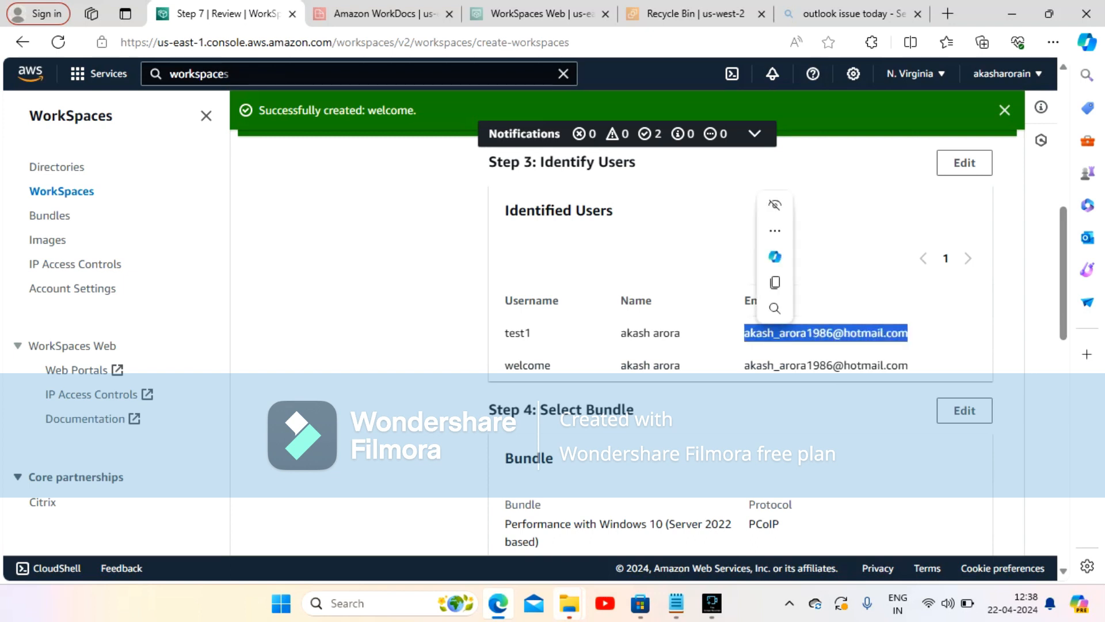
{"action": "scroll", "coordinate": [777, 354], "scroll_direction": "down", "scroll_amount": 8}
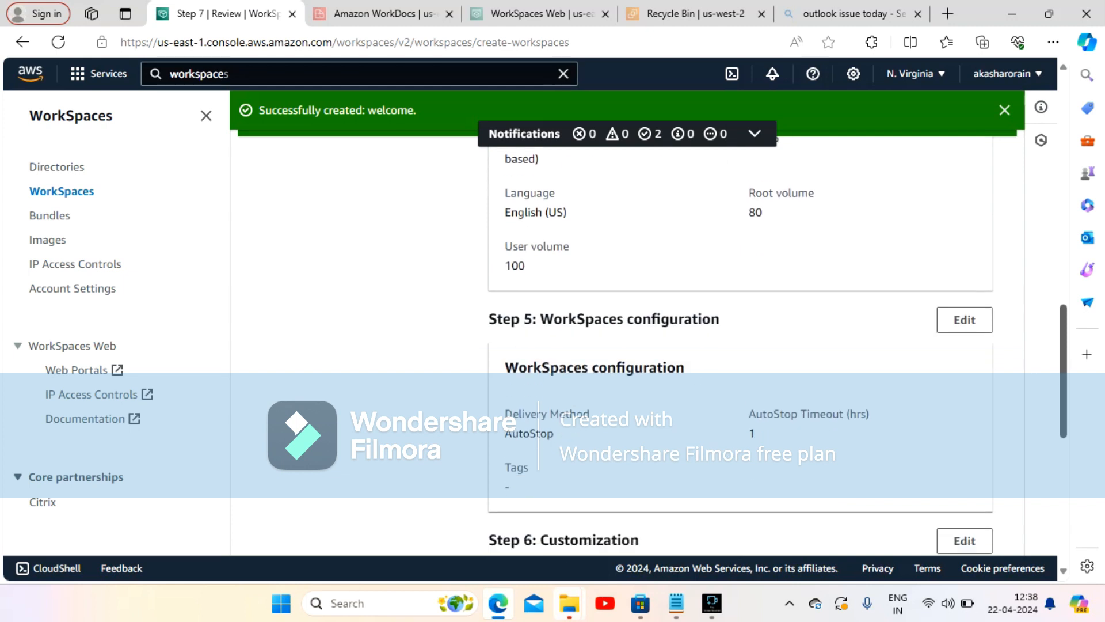
{"action": "scroll", "coordinate": [777, 345], "scroll_direction": "down", "scroll_amount": 4}
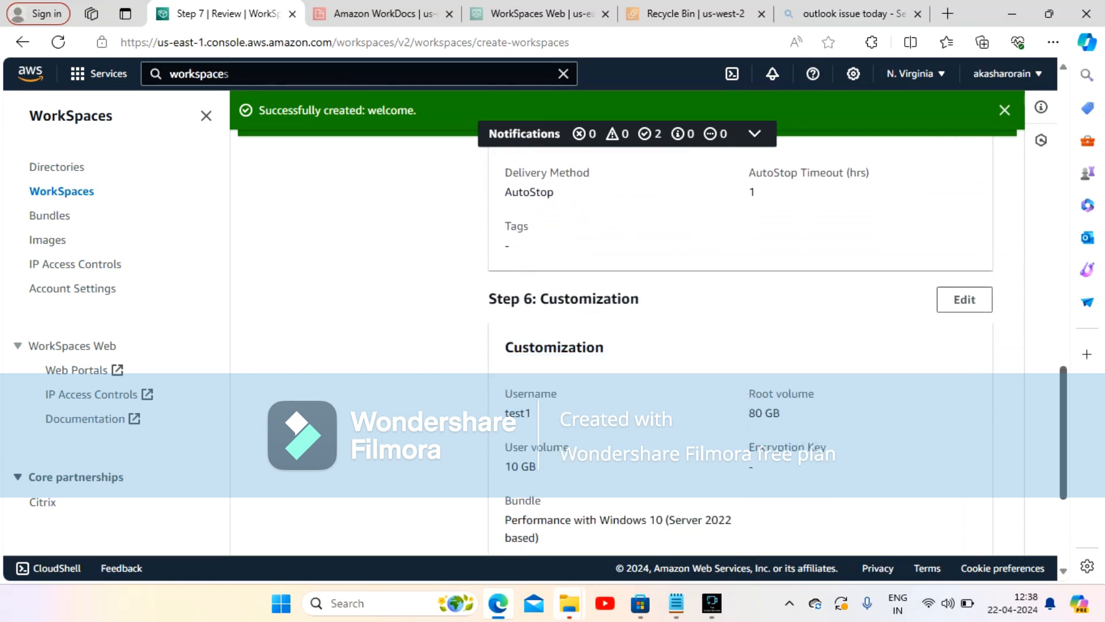
{"action": "scroll", "coordinate": [742, 345], "scroll_direction": "down", "scroll_amount": 2}
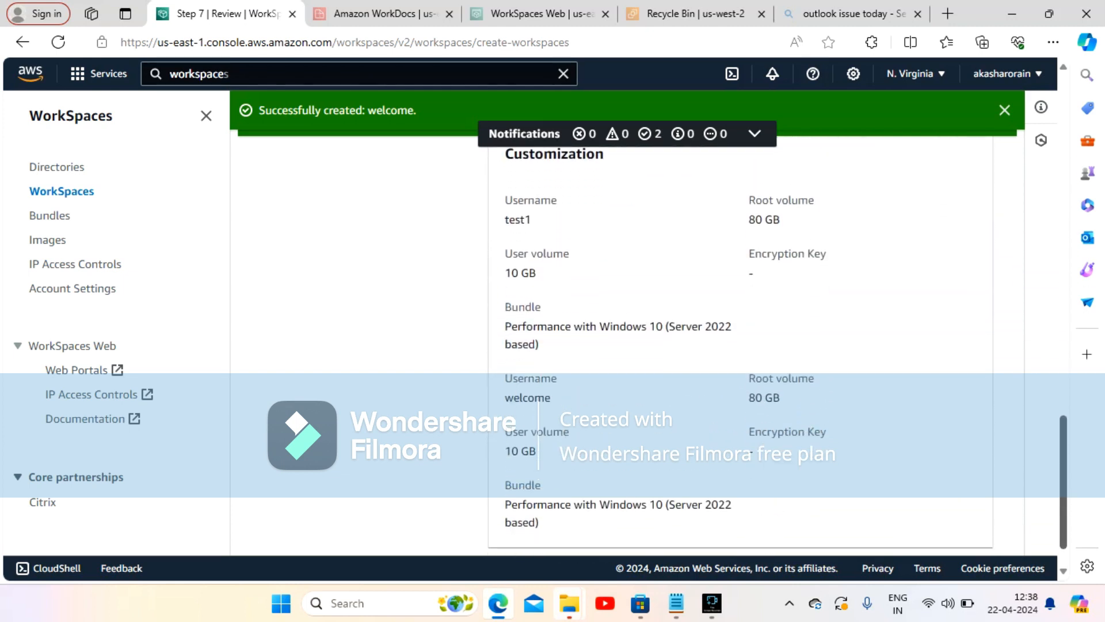
Create the WorkSpaces for test1 and welcome and check their status in the WorkSpaces list
{"action": "left_click", "coordinate": [957, 526]}
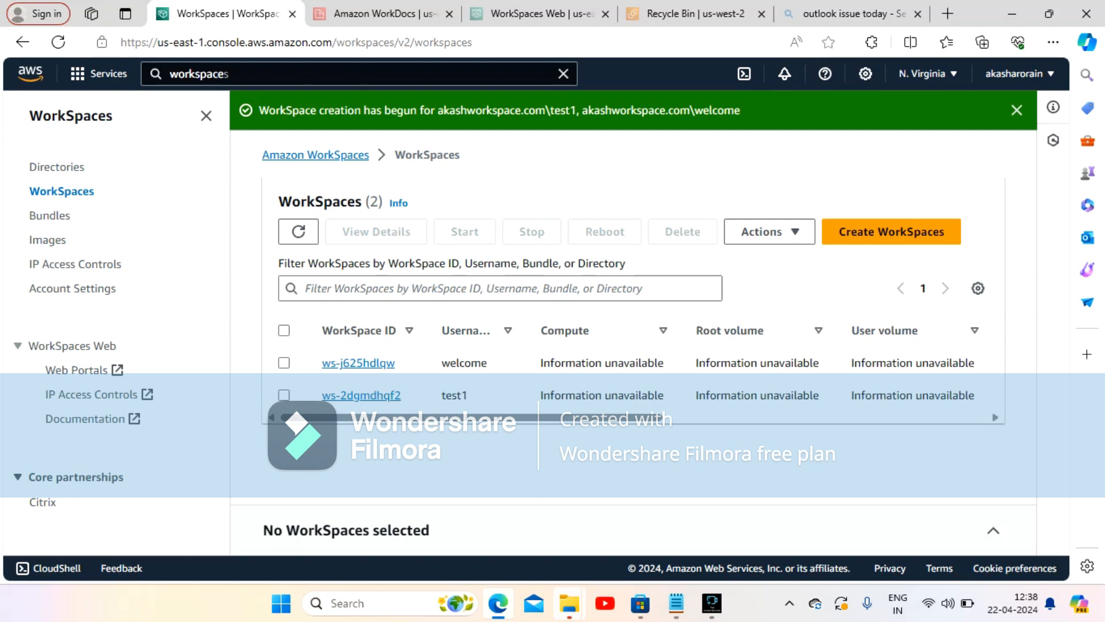
{"action": "left_click_drag", "start_coordinate": [471, 417], "coordinate": [797, 417]}
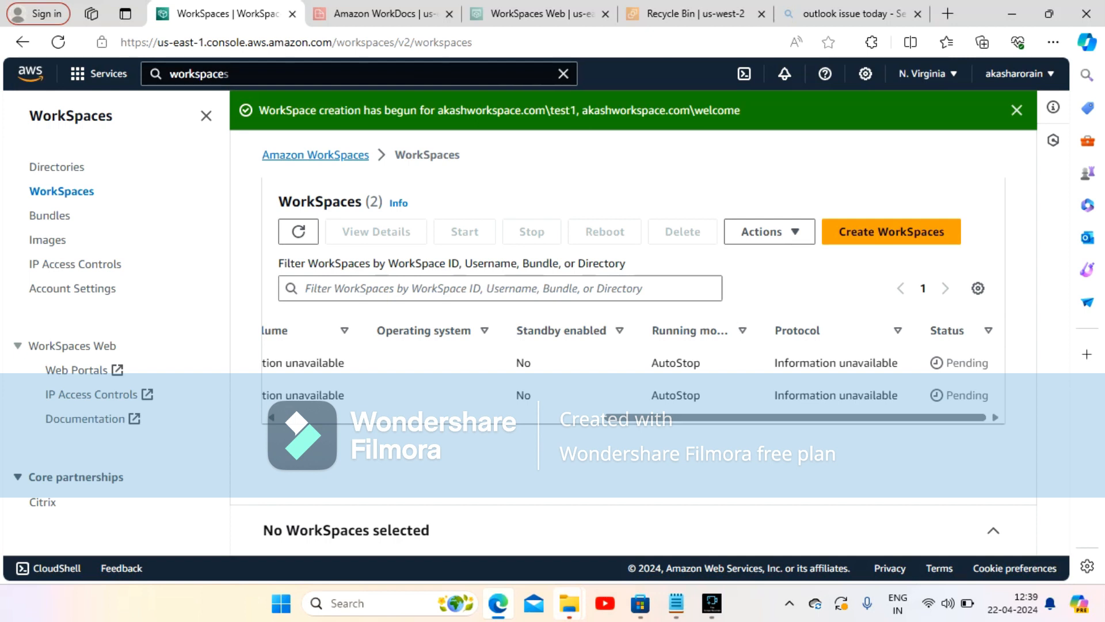